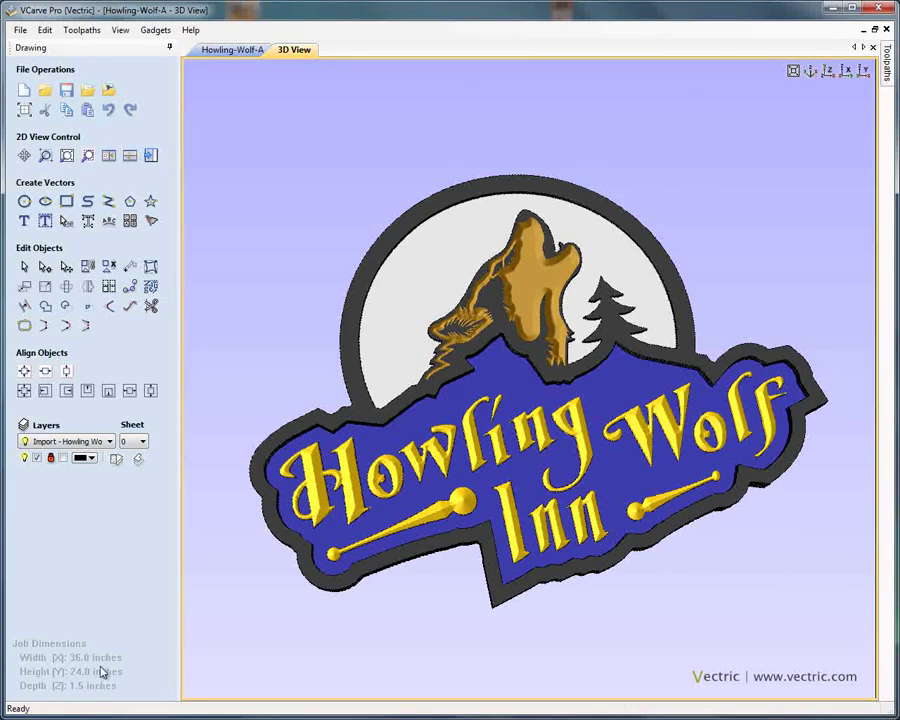
# Switch to the toolpath layout and review the summaries of the Pocket 1 [Clear], Profile 2, V-Carve 1, Prism Carve 1 and Pocket 2 [Clear] toolpaths.
pyautogui.click(152, 156)
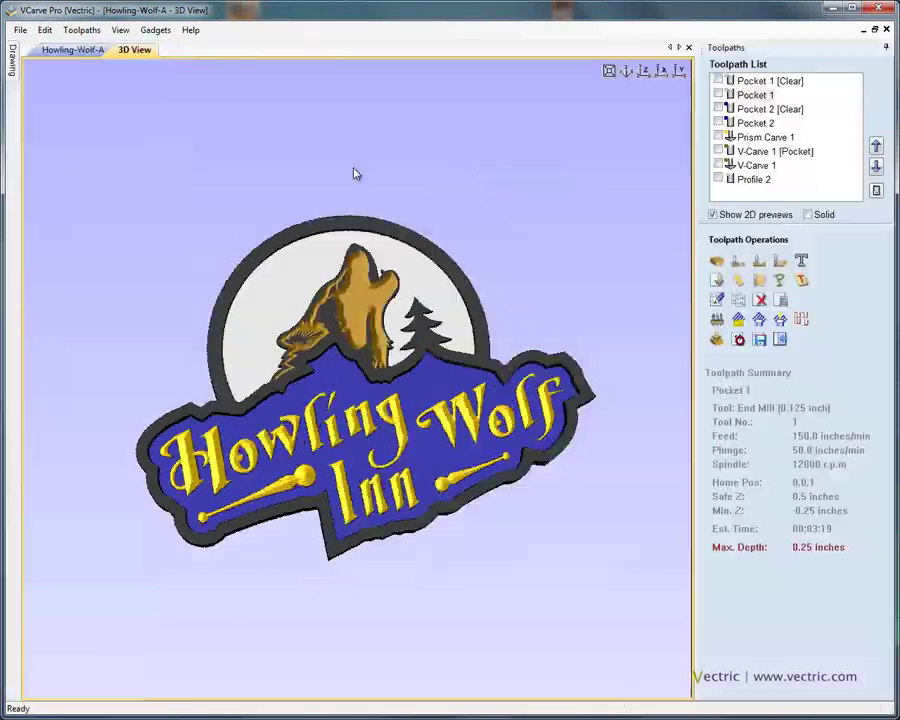
pyautogui.click(776, 84)
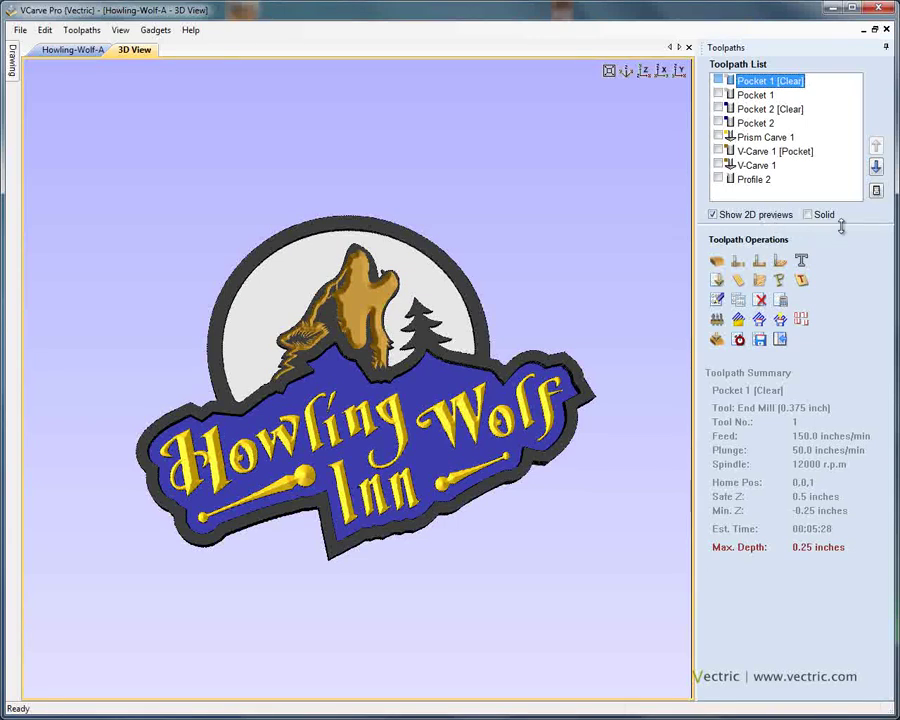
pyautogui.moveTo(841, 226); pyautogui.dragTo(845, 173)
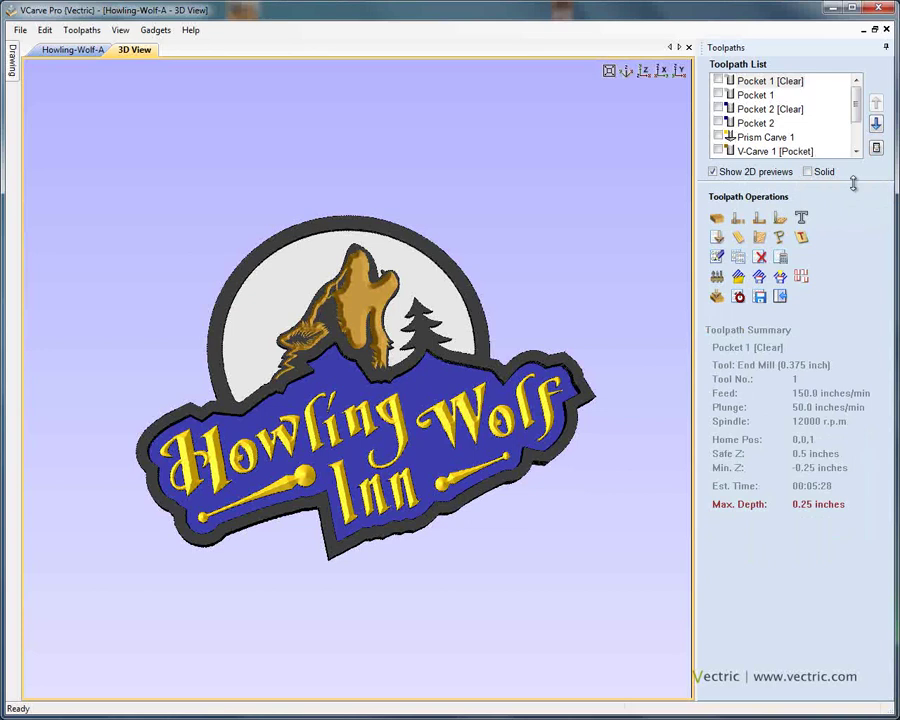
pyautogui.scroll(-1, 855, 124)
pyautogui.scroll(1, 855, 124)
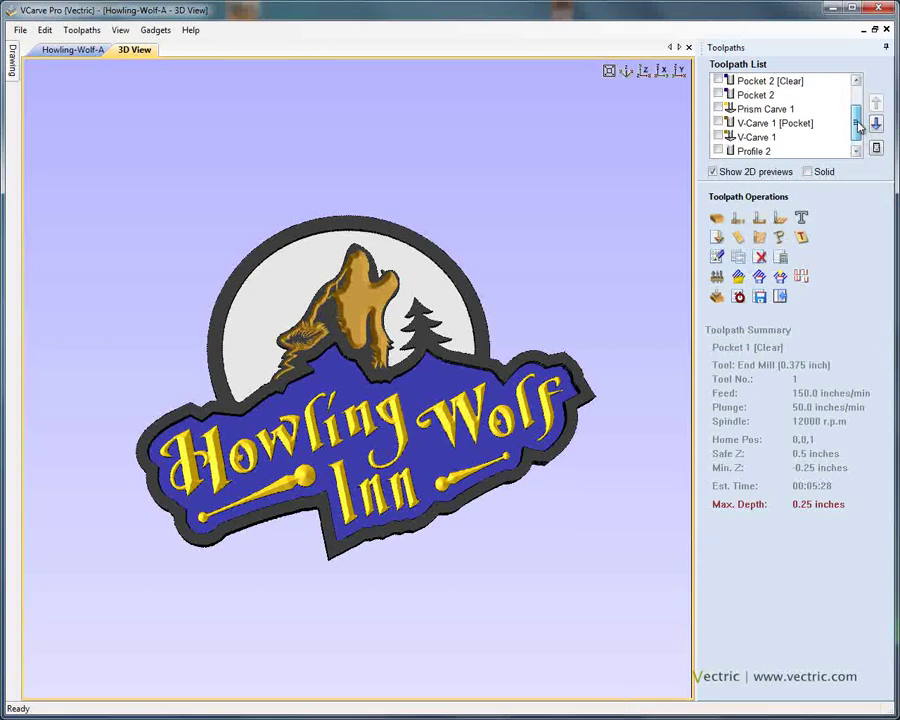
pyautogui.moveTo(854, 184); pyautogui.dragTo(854, 224)
pyautogui.click(757, 180)
pyautogui.click(757, 165)
pyautogui.click(765, 138)
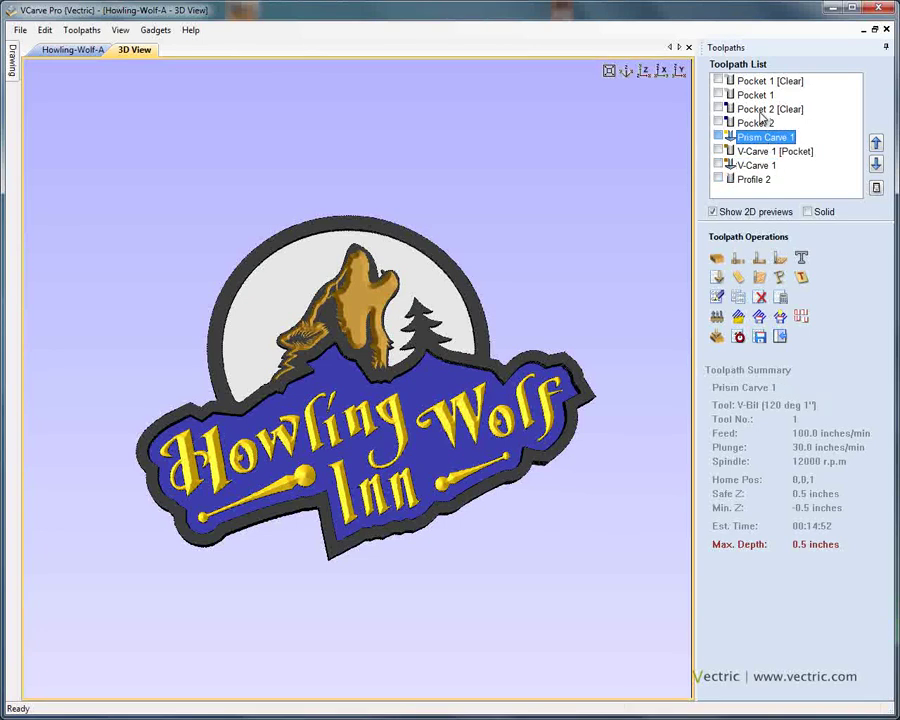
pyautogui.click(765, 110)
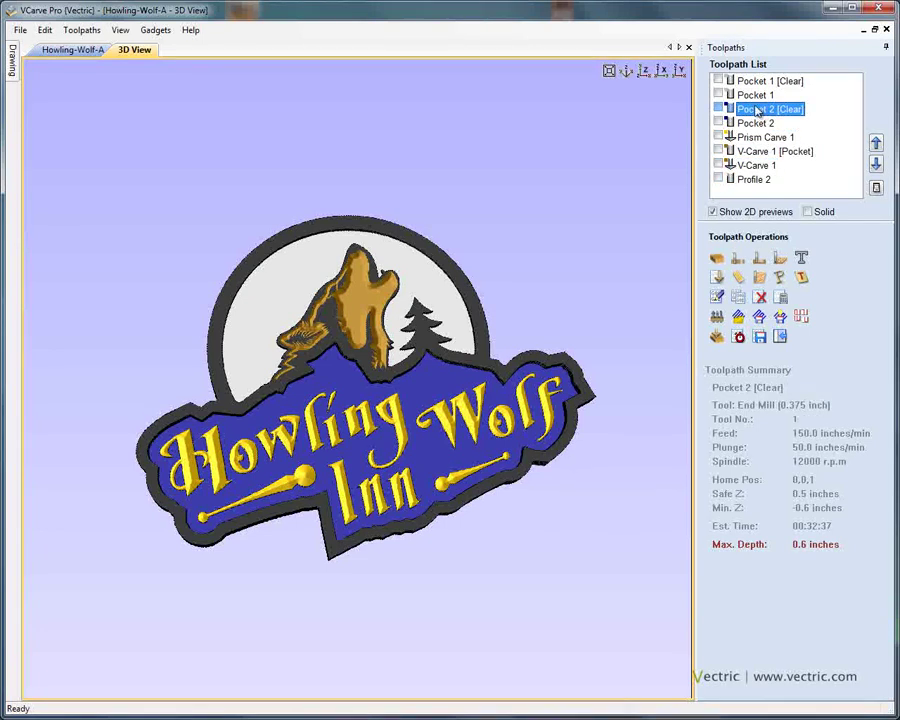
# Open the toolpath preview and reset it to the uncut material block.
pyautogui.click(716, 340)
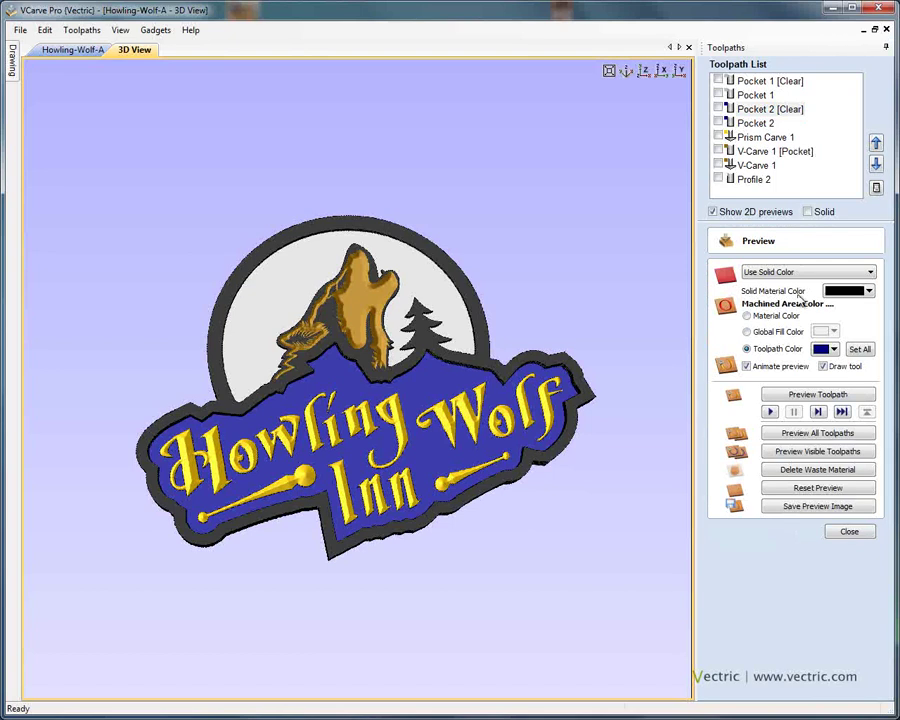
pyautogui.click(822, 488)
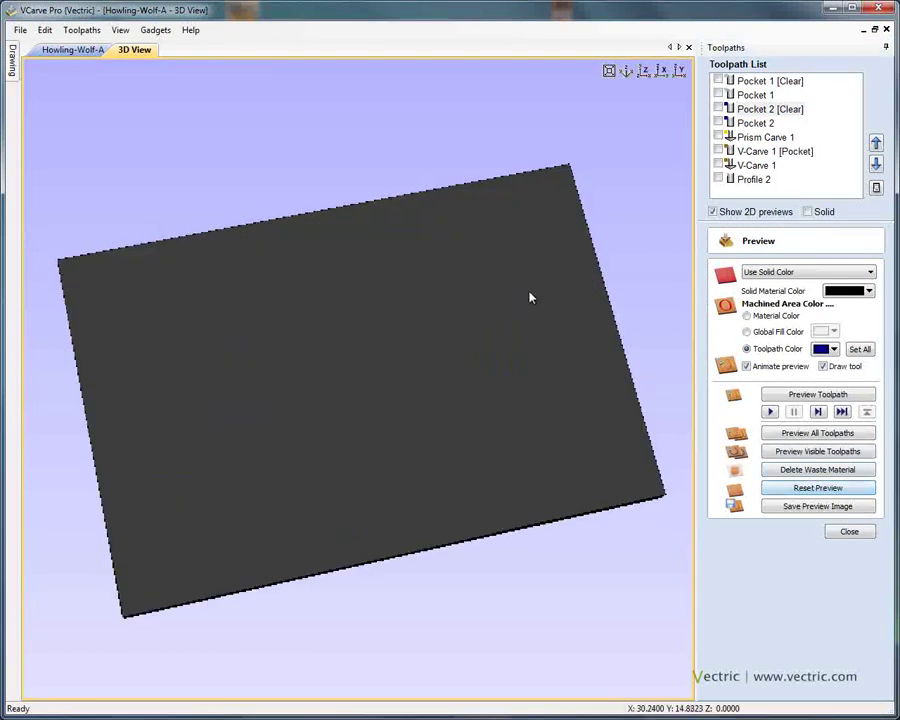
pyautogui.moveTo(531, 297); pyautogui.dragTo(174, 266)
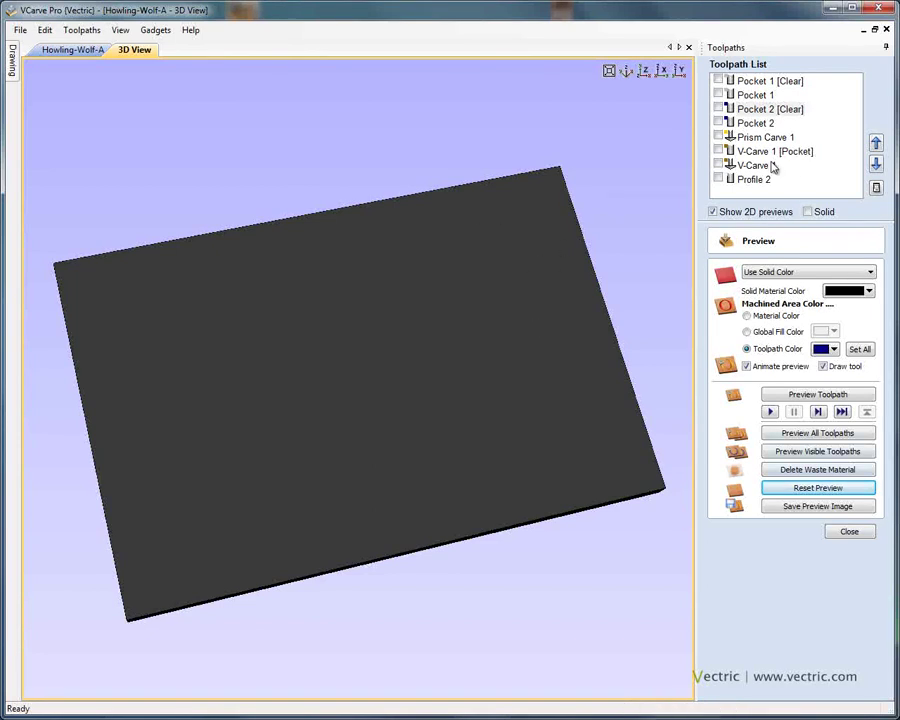
# Toggle the display of the Pocket 1 [Clear] and Pocket 2 [Clear] toolpaths to examine them on the block.
pyautogui.click(718, 81)
pyautogui.click(718, 81)
pyautogui.click(718, 109)
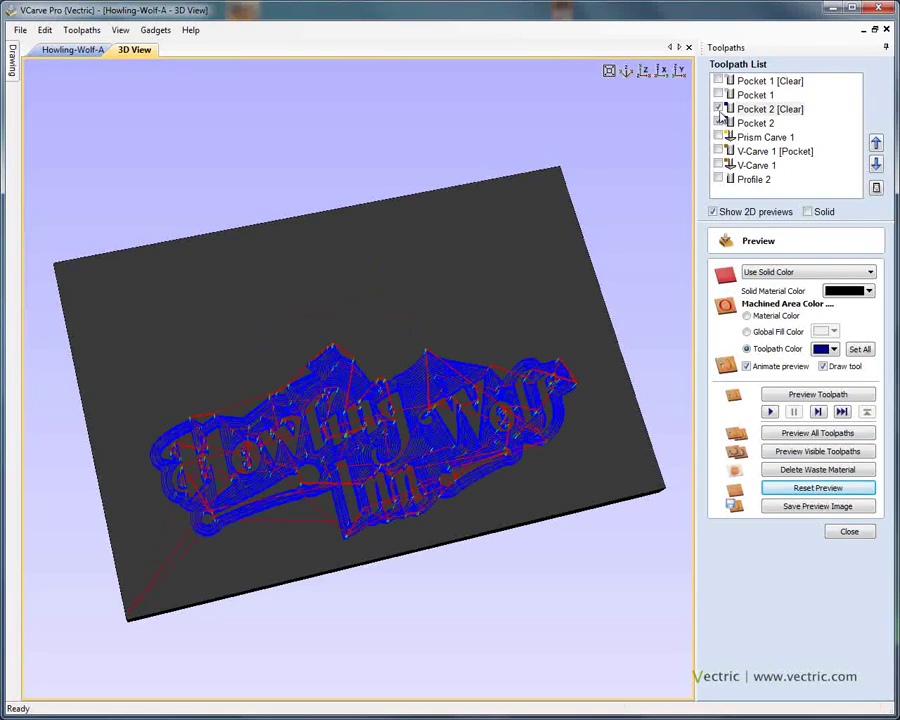
pyautogui.click(718, 109)
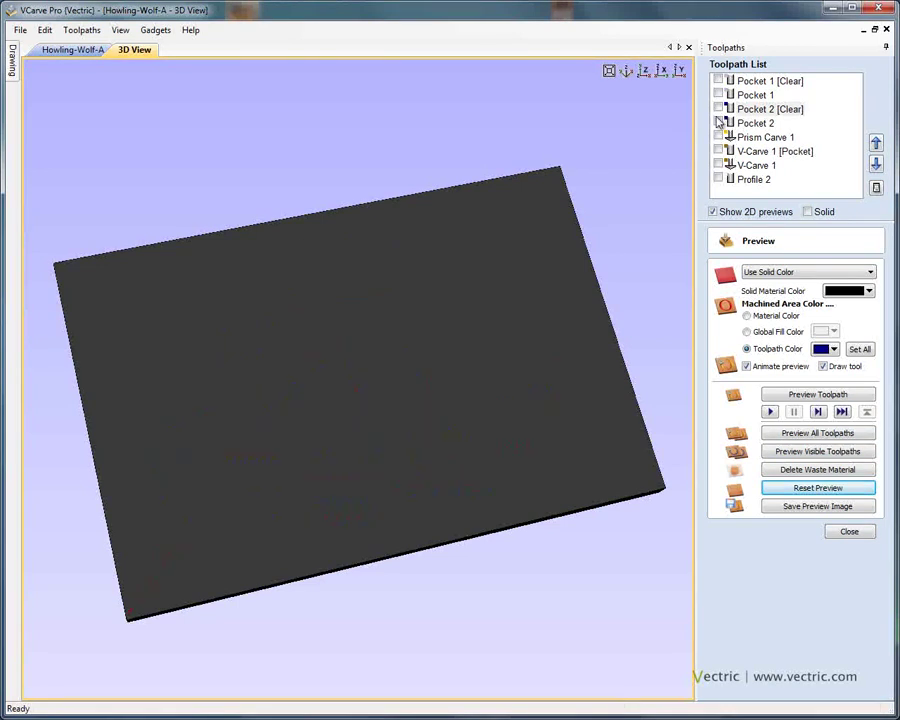
pyautogui.click(718, 123)
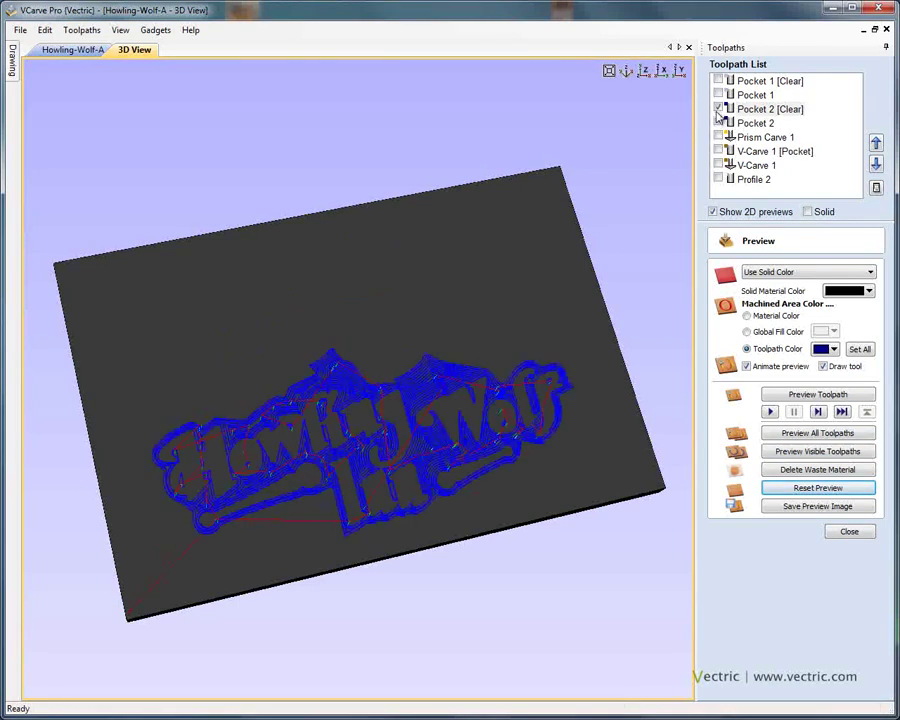
# Show all toolpaths in the list at once and close the preview form.
pyautogui.click(766, 95)
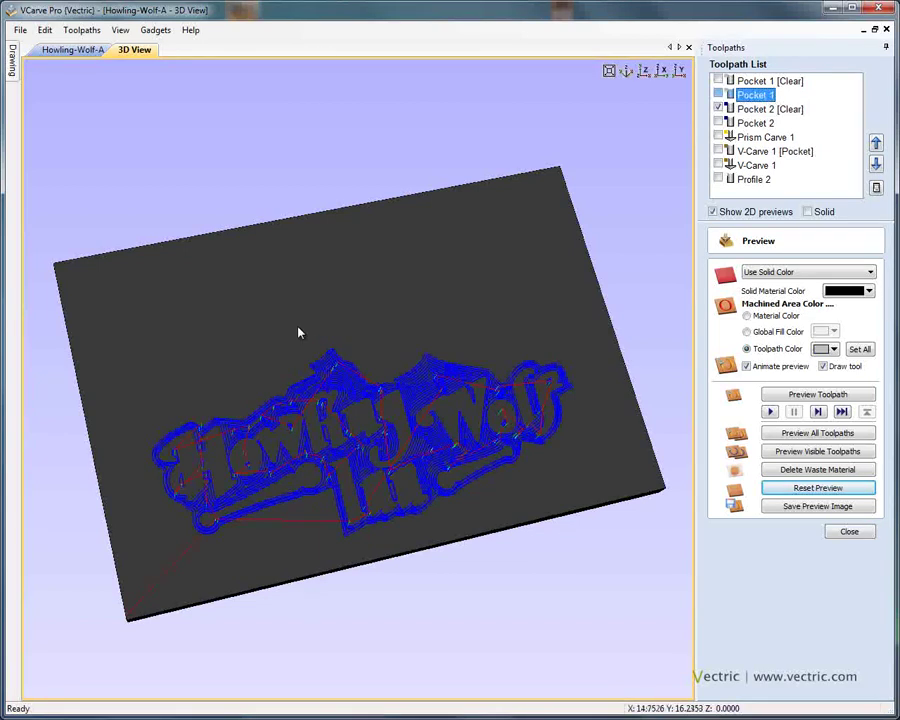
pyautogui.click(757, 94)
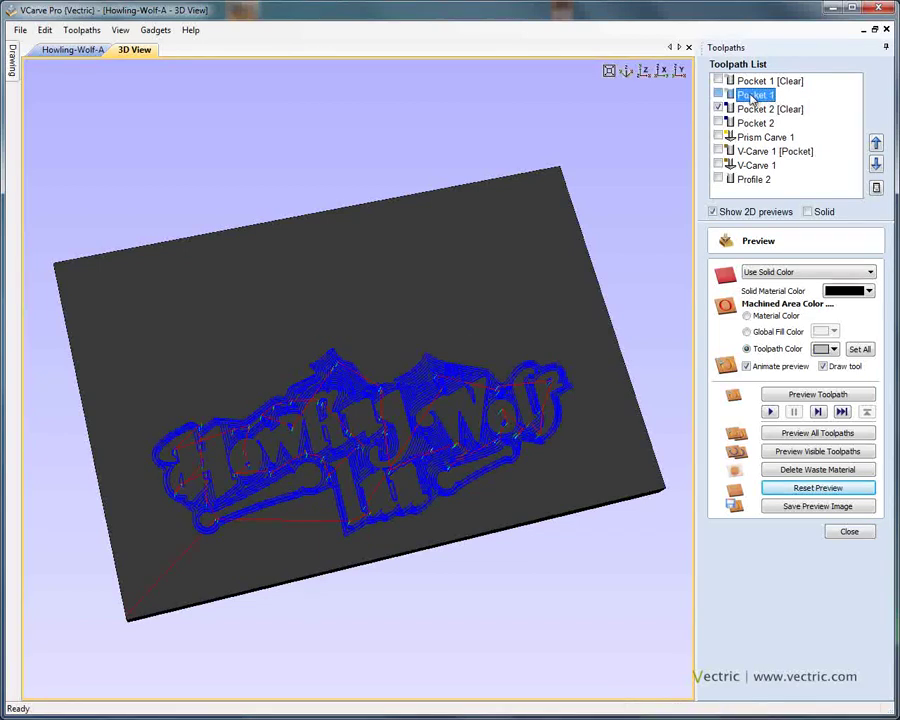
pyautogui.rightClick(752, 97)
pyautogui.click(800, 152)
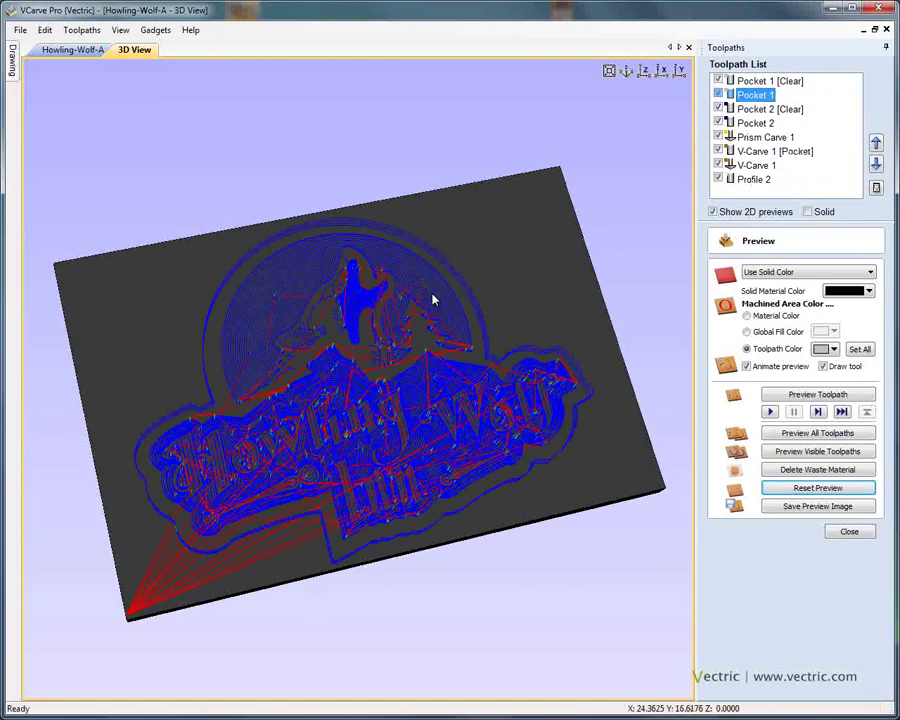
pyautogui.click(849, 531)
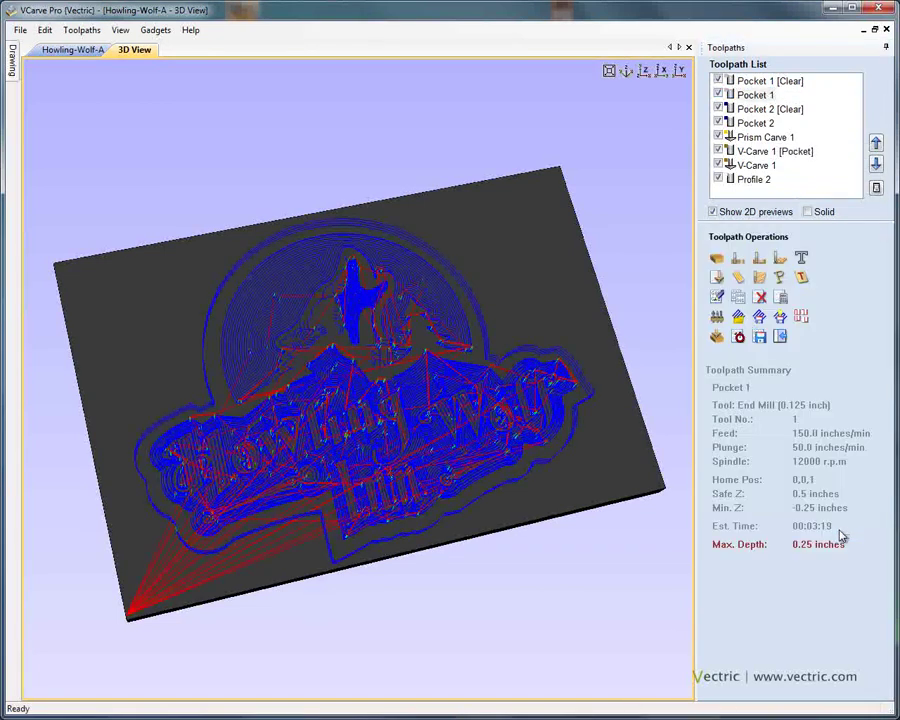
# Enable toolpath tiling with individual tiles 18.0 inches wide and 12.0 inches high, and update the tiles.
pyautogui.click(803, 318)
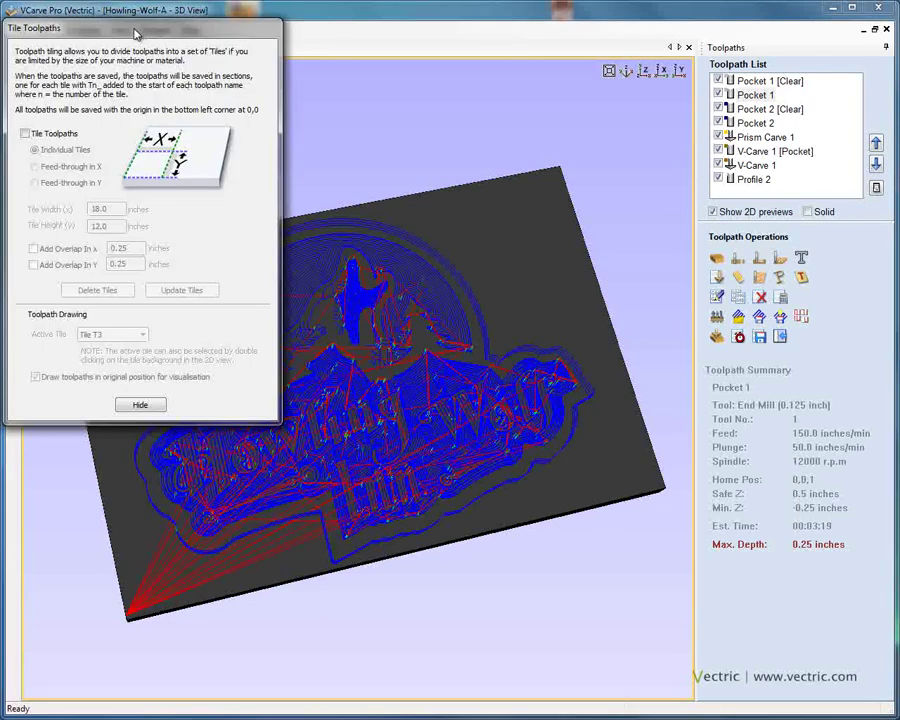
pyautogui.moveTo(135, 37); pyautogui.dragTo(141, 44)
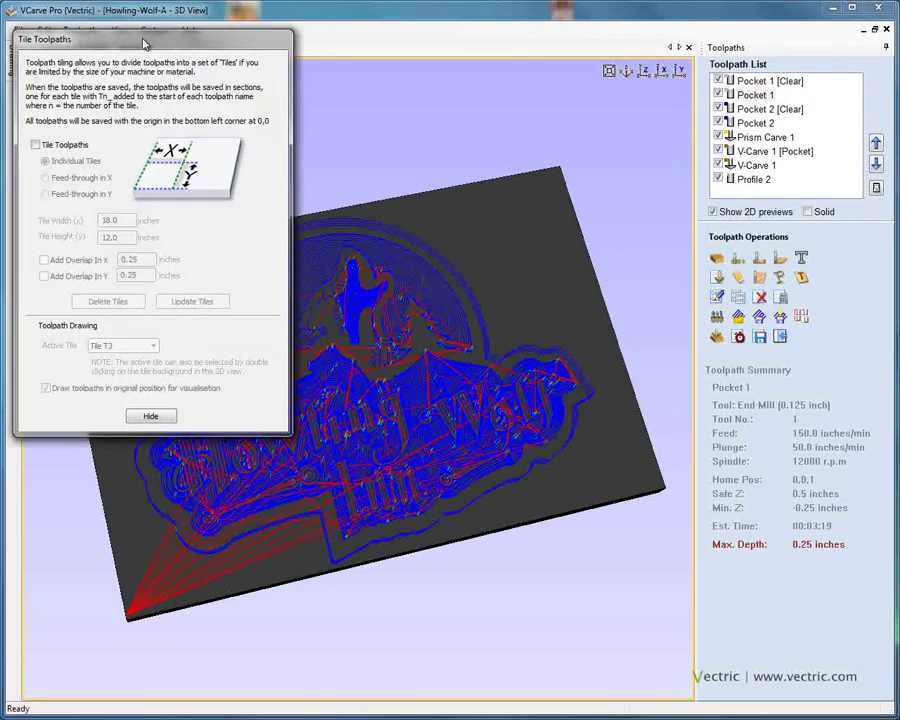
pyautogui.click(37, 146)
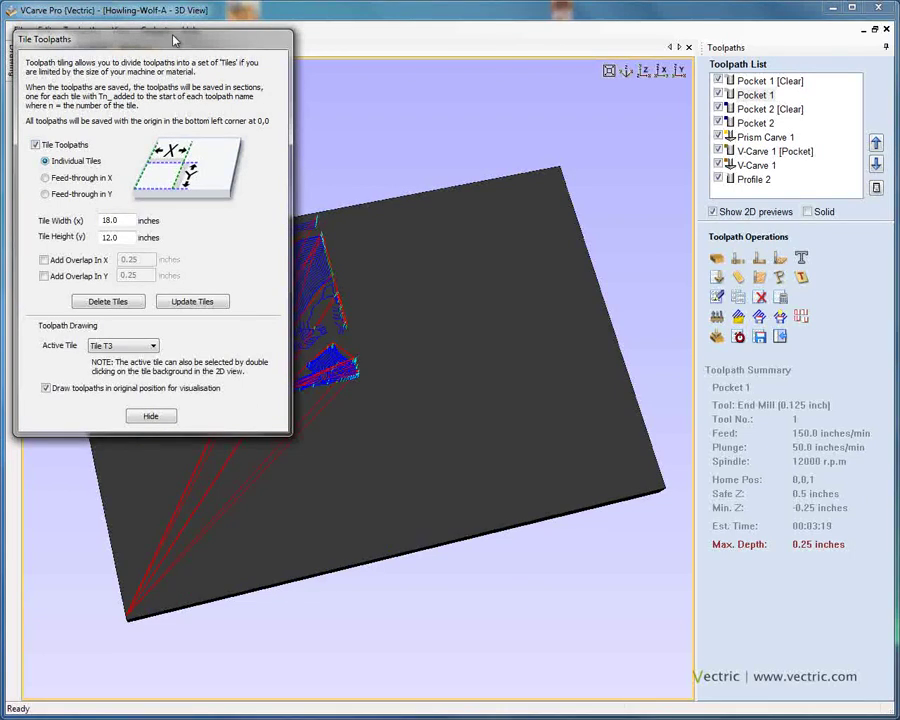
pyautogui.moveTo(175, 37); pyautogui.dragTo(587, 142)
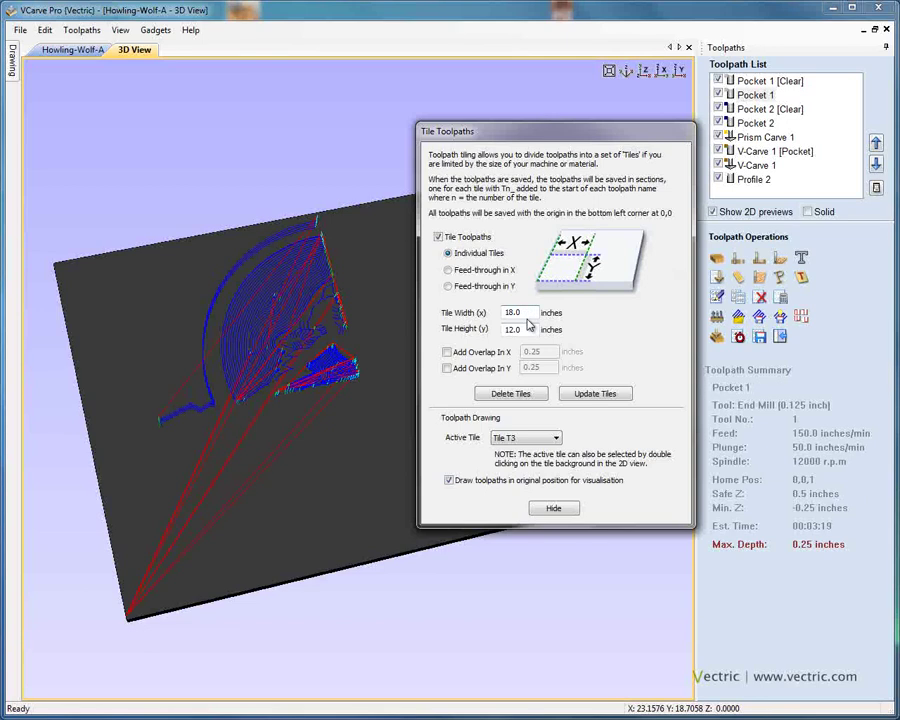
pyautogui.doubleClick(510, 327)
pyautogui.write('12.0')
pyautogui.click(597, 394)
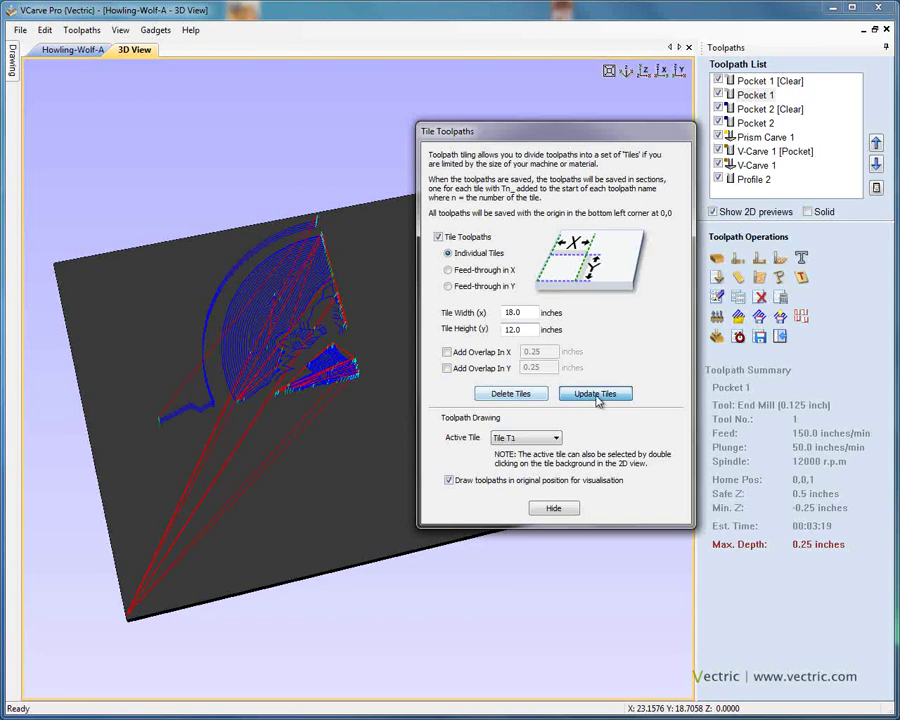
# Make tiles T2, T3 and T4 active in turn to view each tile's toolpaths in their original position.
pyautogui.click(557, 438)
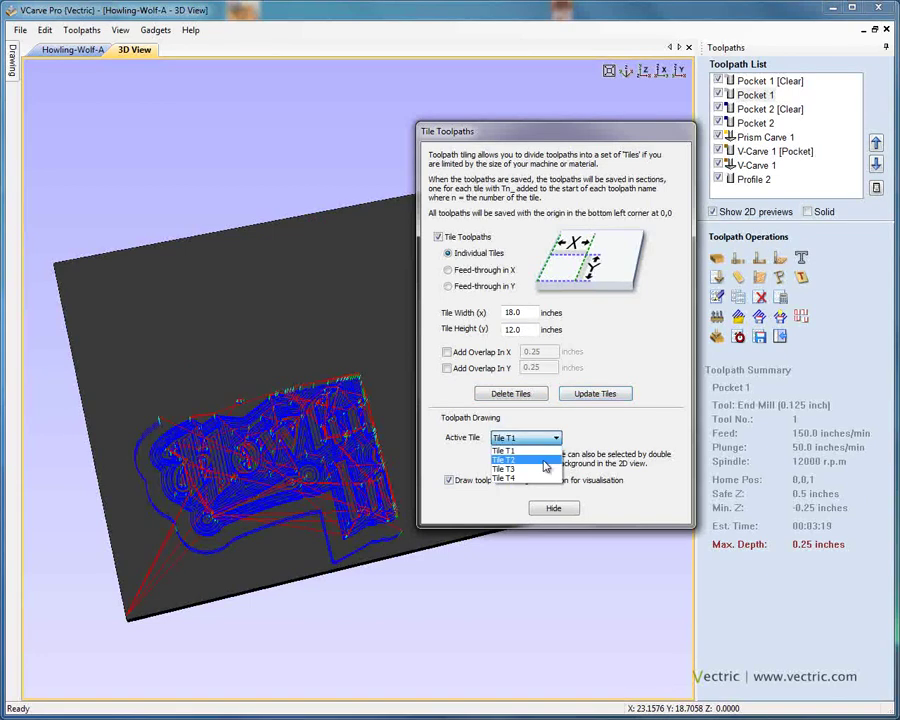
pyautogui.click(546, 459)
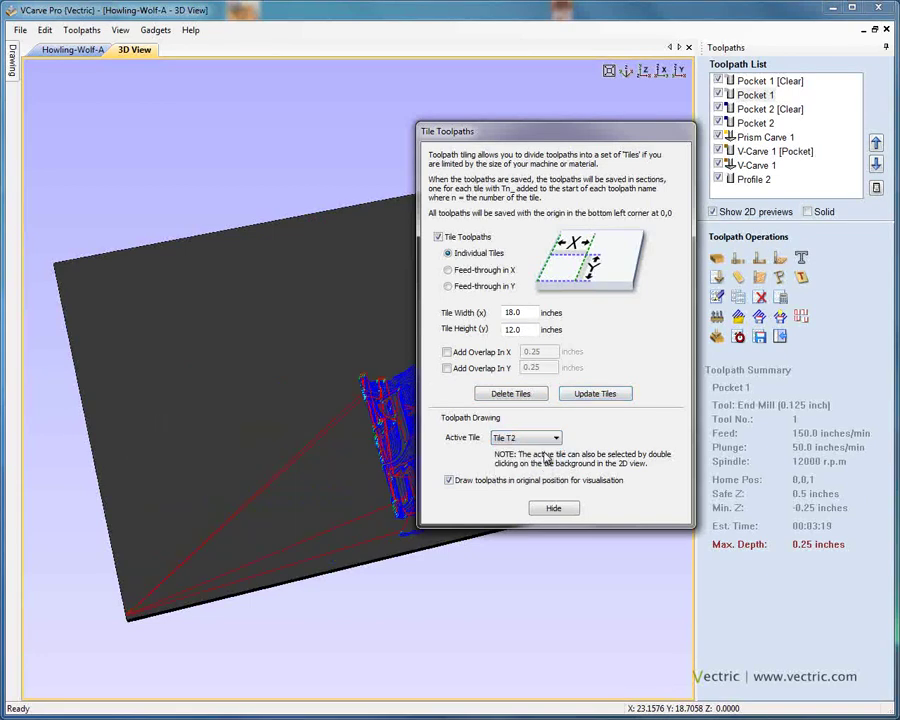
pyautogui.moveTo(513, 132); pyautogui.dragTo(705, 84)
pyautogui.click(746, 390)
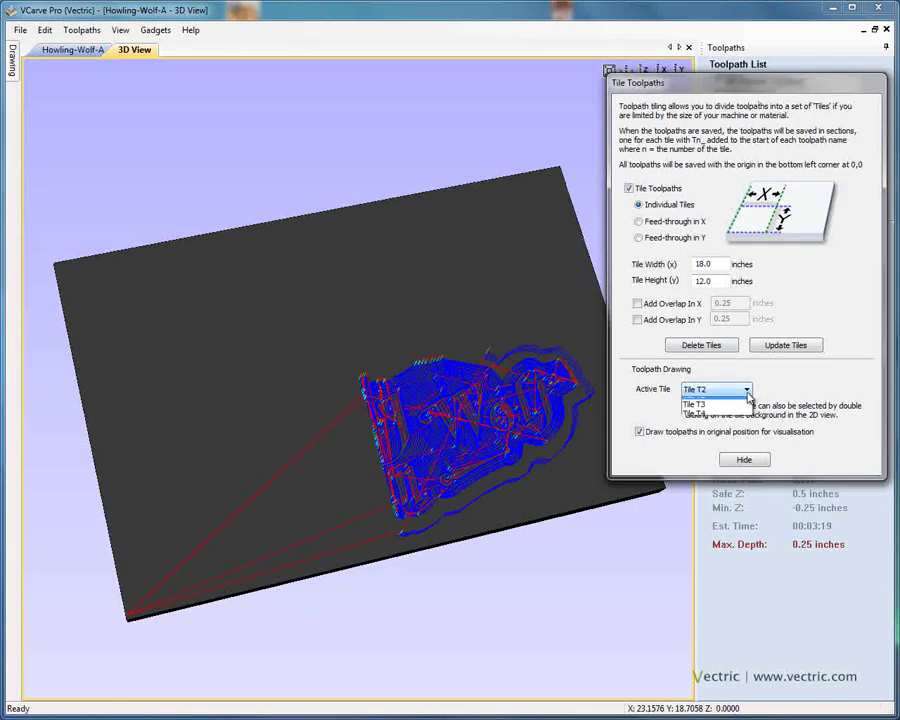
pyautogui.click(726, 416)
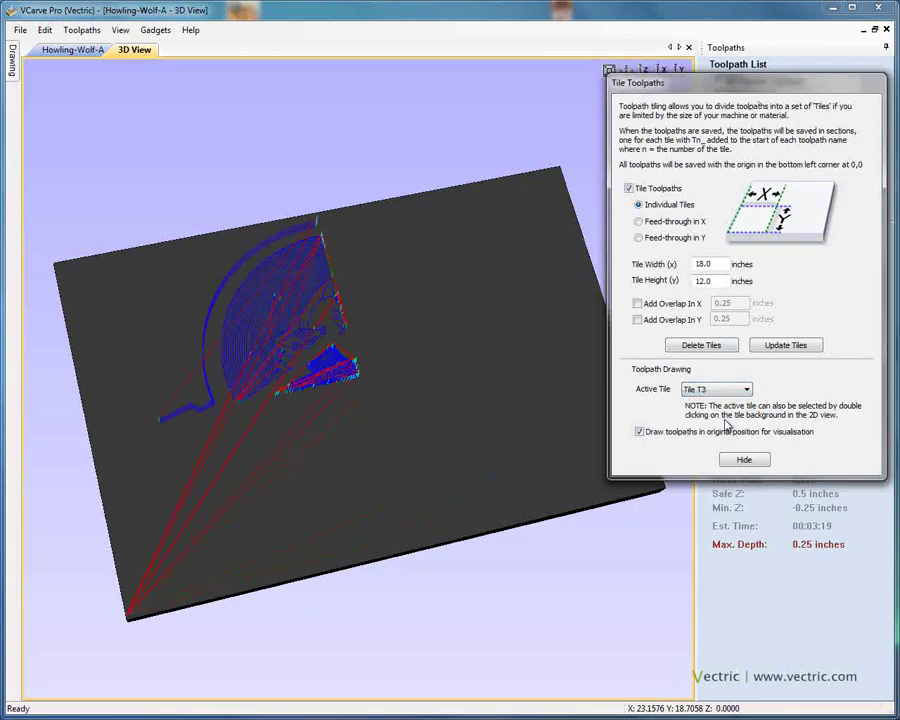
pyautogui.click(746, 389)
pyautogui.click(735, 426)
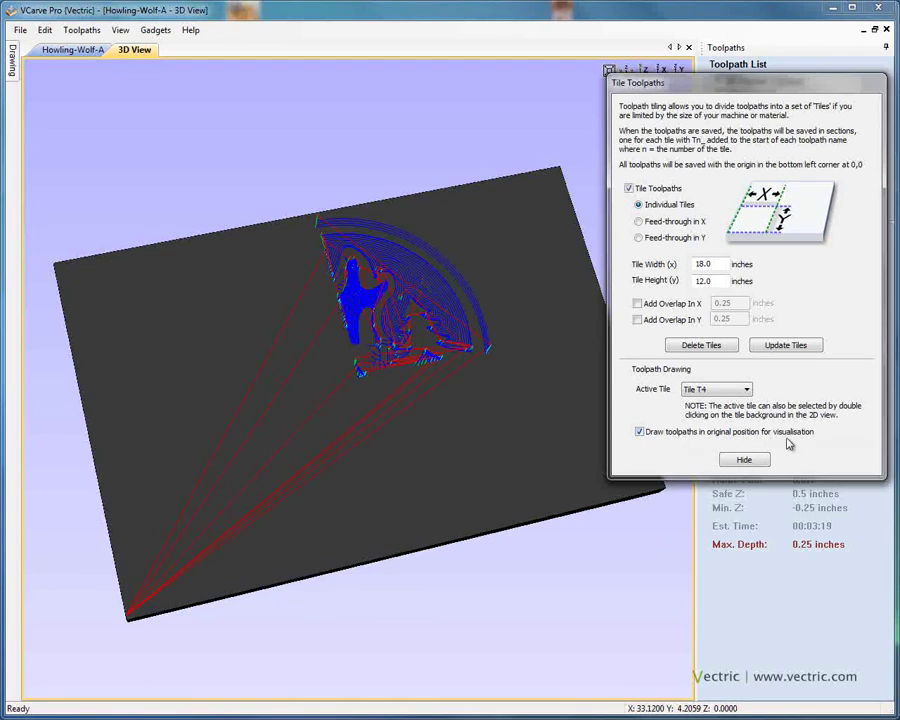
# Turn off drawing toolpaths in original position and view tiles T1 and T2 at the job origin.
pyautogui.click(640, 432)
pyautogui.click(747, 389)
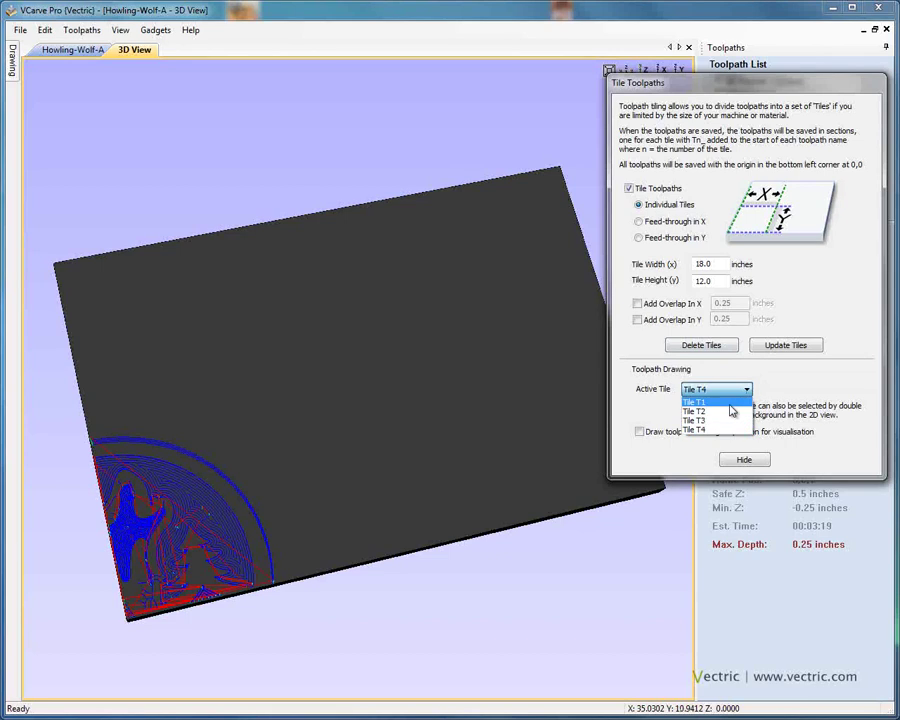
pyautogui.click(730, 403)
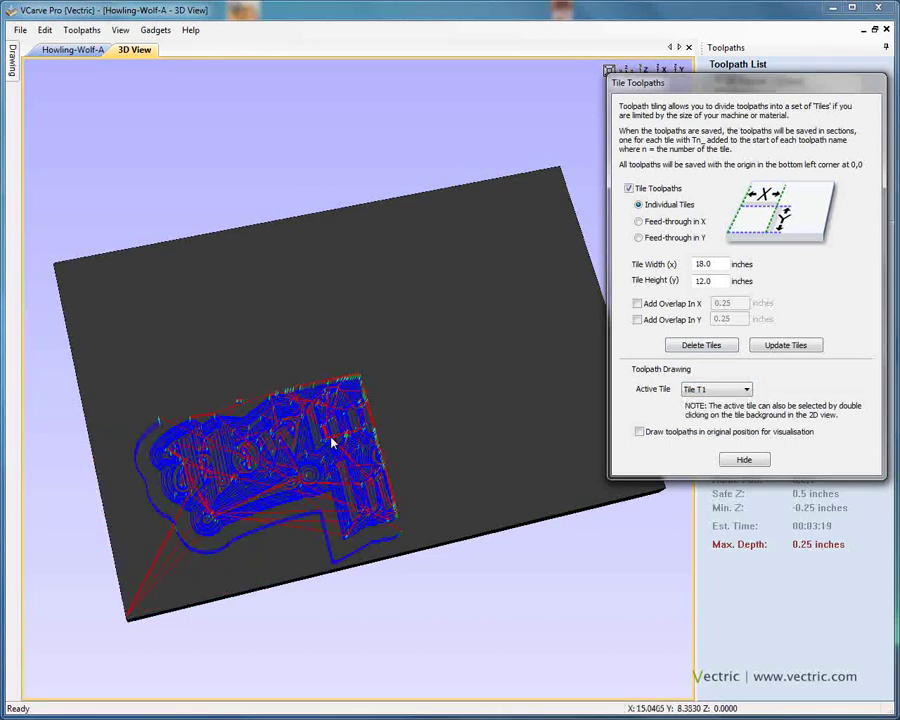
pyautogui.click(745, 391)
pyautogui.click(705, 411)
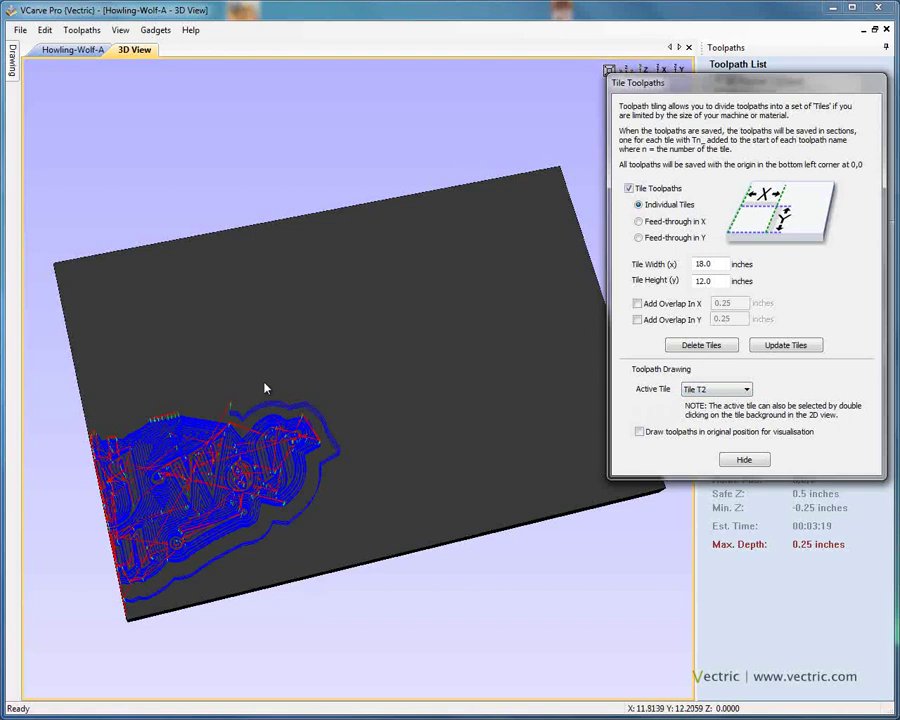
# Tile the 2D and 3D windows horizontally and activate tiles T3 and T4 from the 2D drawing.
pyautogui.click(120, 30)
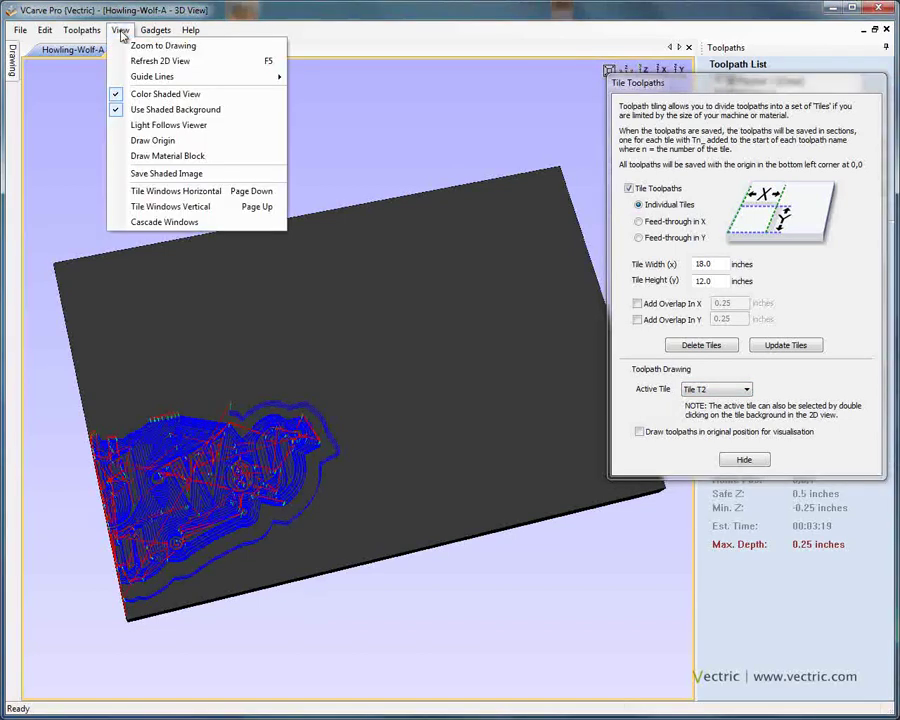
pyautogui.click(215, 196)
pyautogui.moveTo(420, 462); pyautogui.dragTo(278, 340)
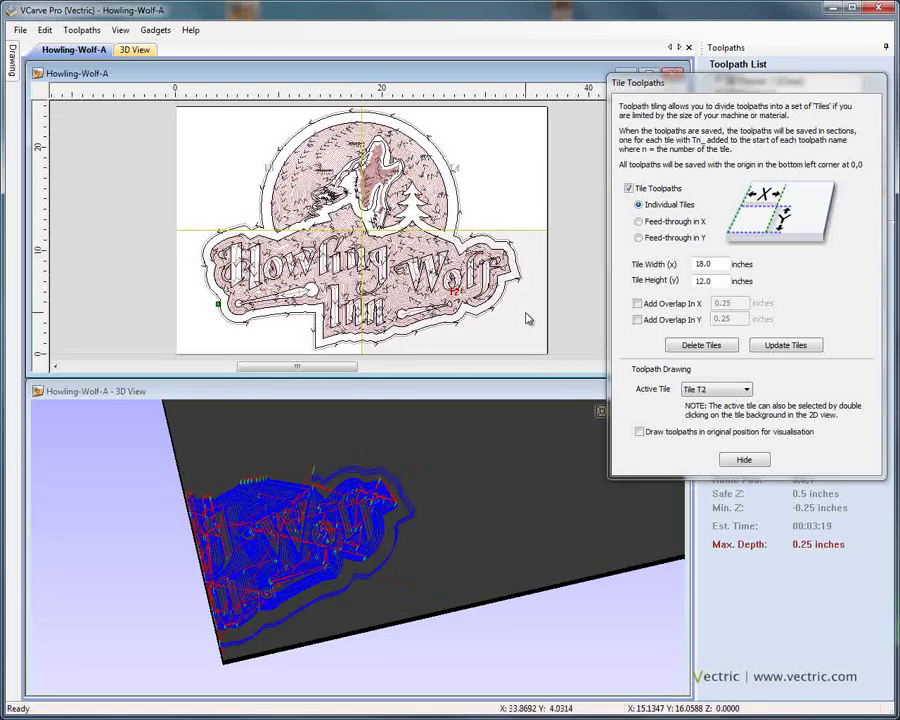
pyautogui.doubleClick(240, 150)
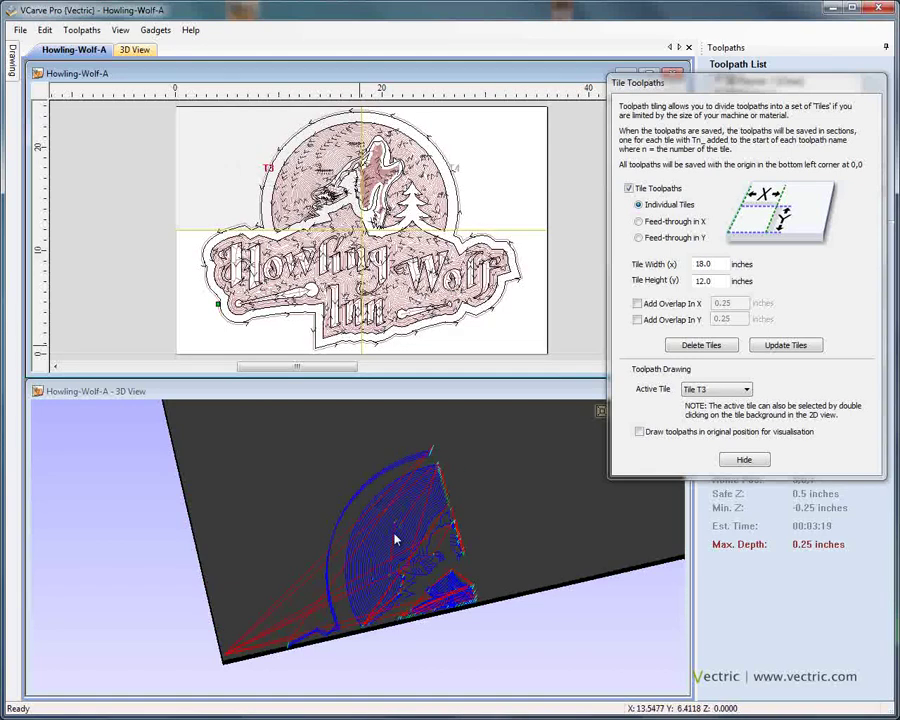
pyautogui.doubleClick(485, 163)
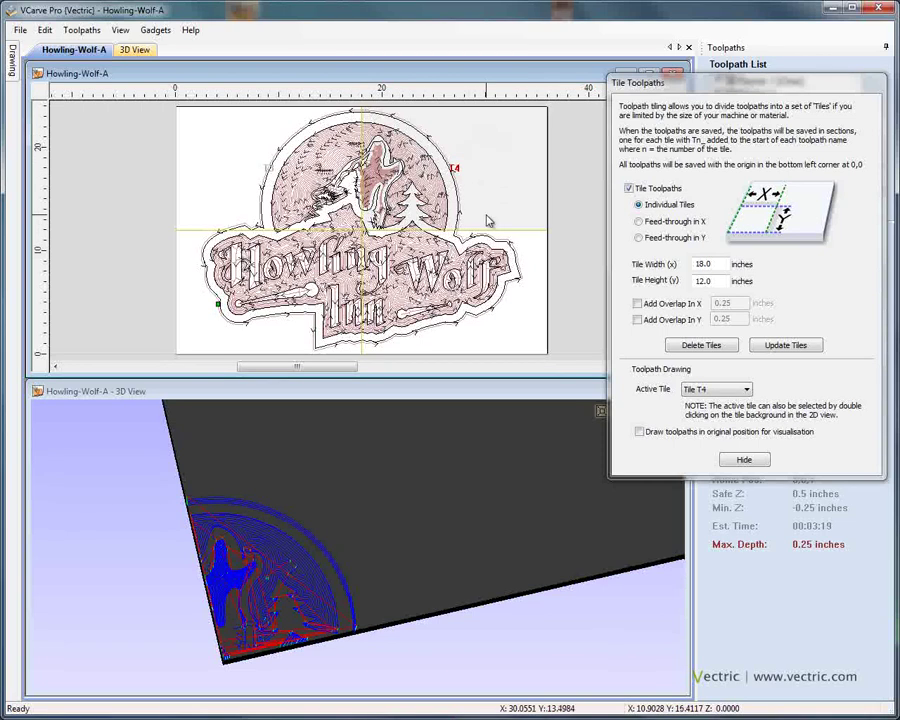
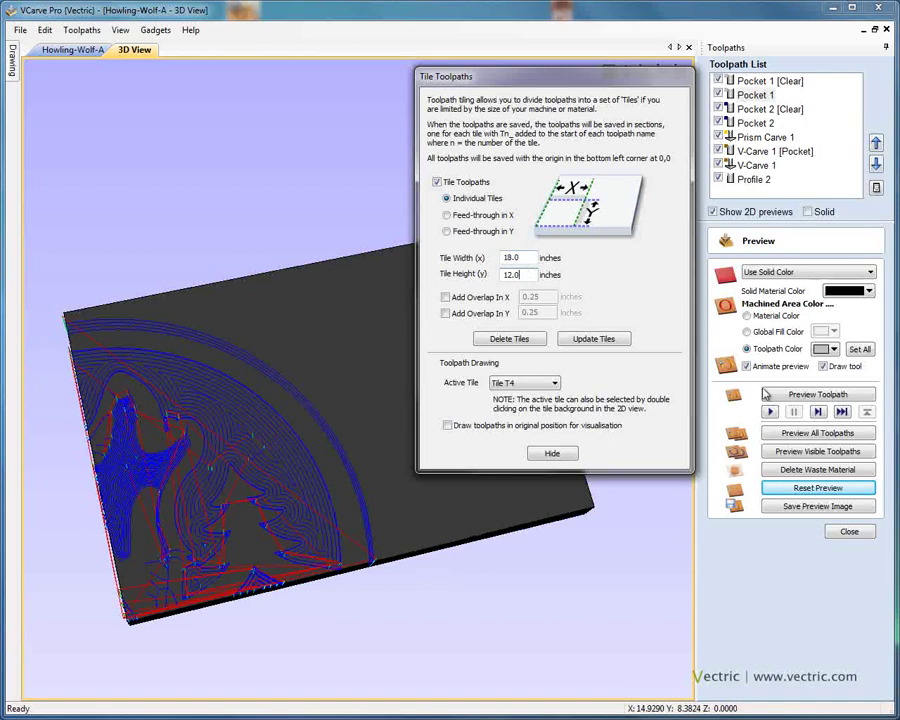
# Preview all toolpaths for the active tile T4 on the material block.
pyautogui.click(818, 433)
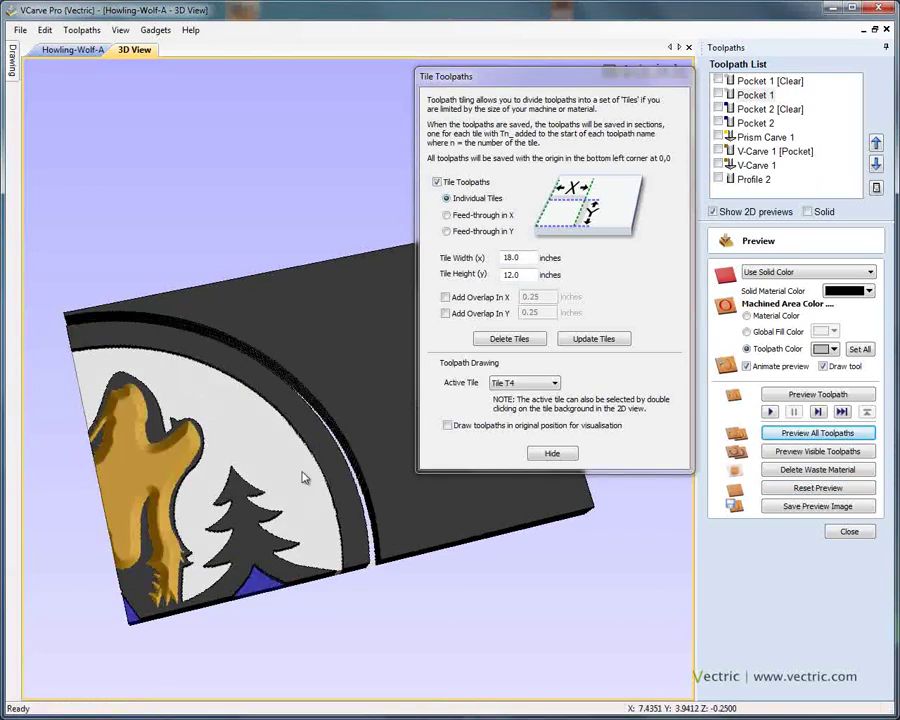
# Make tile T2 active and preview all of its toolpaths on the material block.
pyautogui.moveTo(283, 428); pyautogui.dragTo(263, 461)
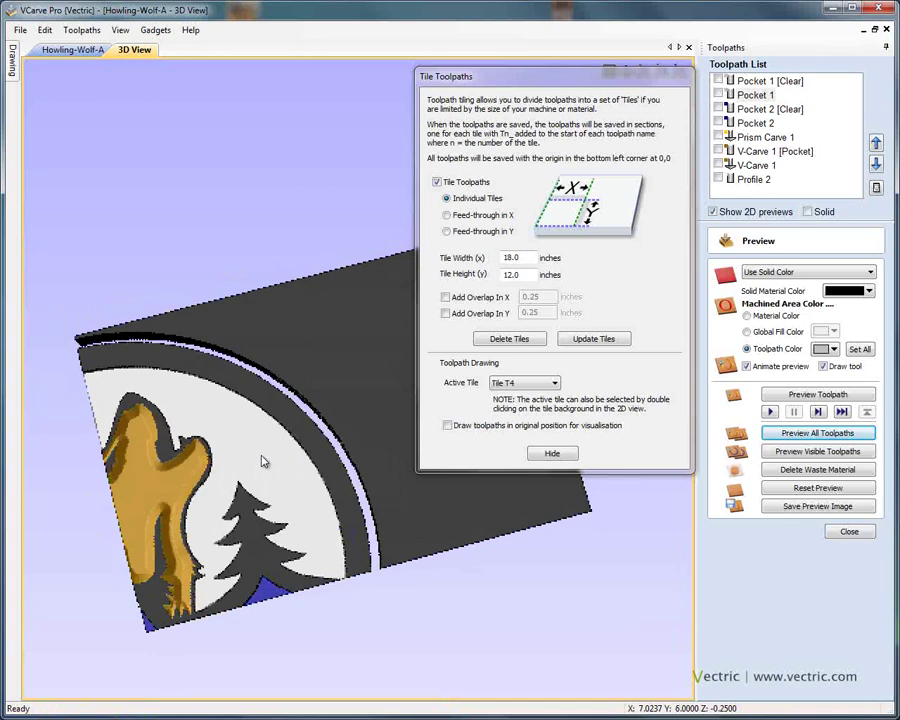
pyautogui.click(535, 383)
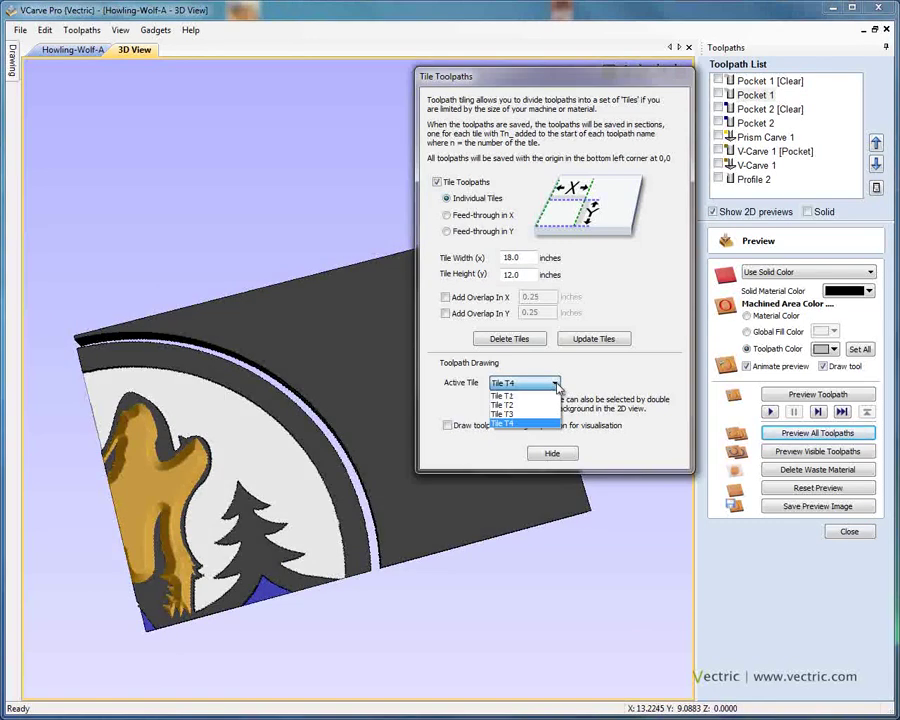
pyautogui.click(538, 404)
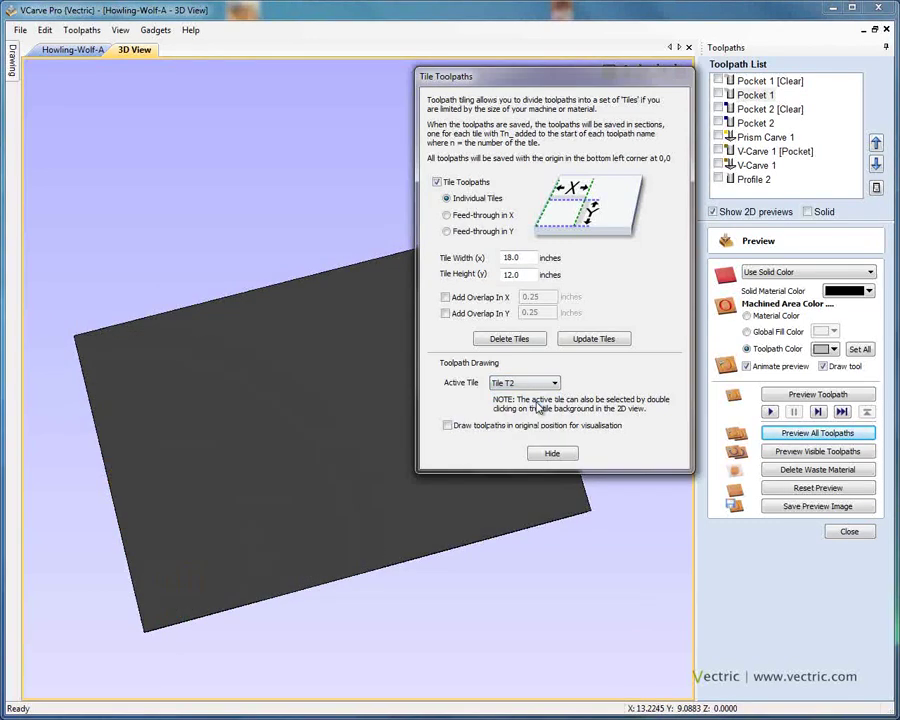
pyautogui.click(845, 436)
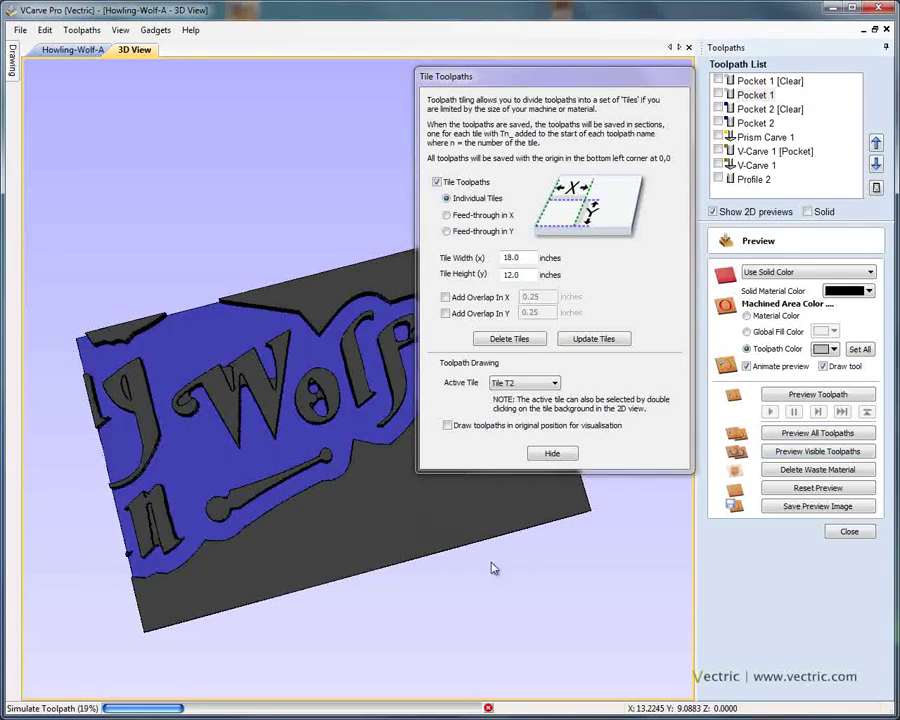
pyautogui.moveTo(567, 76); pyautogui.dragTo(707, 74)
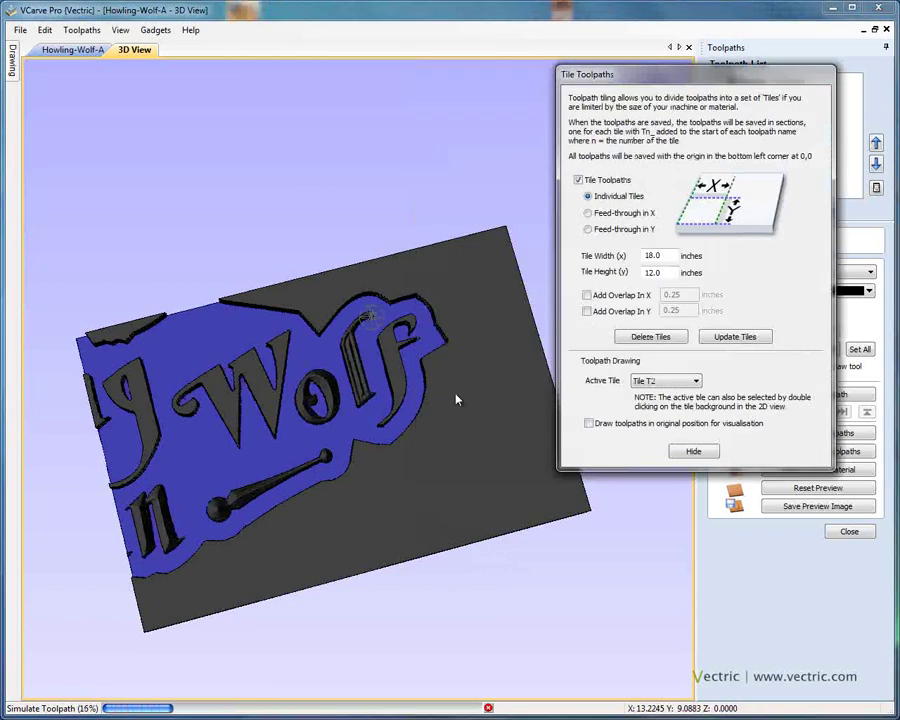
pyautogui.moveTo(422, 500); pyautogui.dragTo(297, 383)
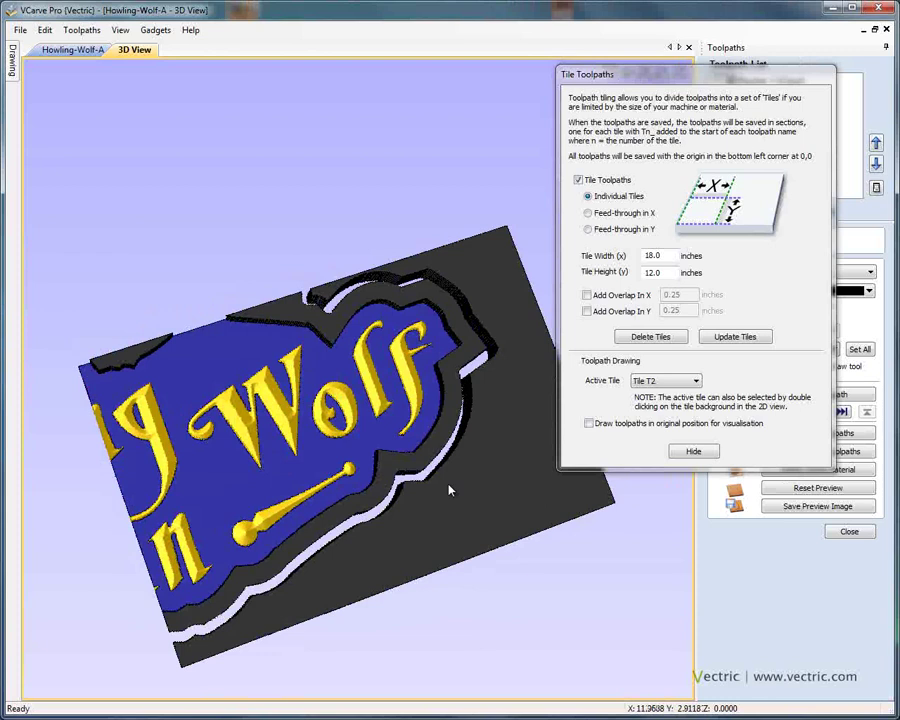
# Switch the active tile to T3 and then T4, and preview all toolpaths for T4 at the job origin.
pyautogui.click(677, 380)
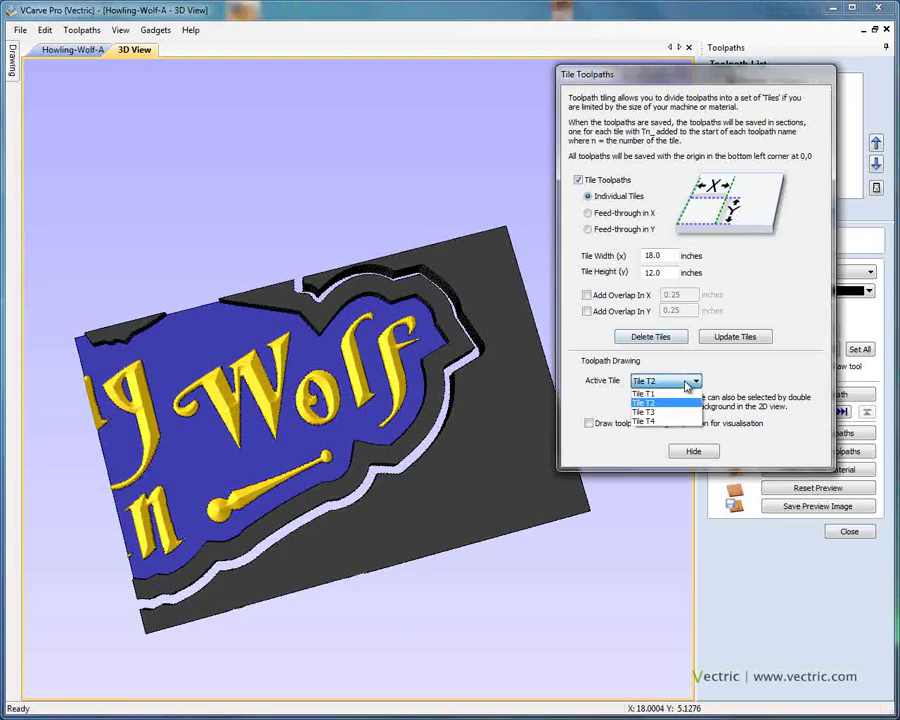
pyautogui.click(674, 413)
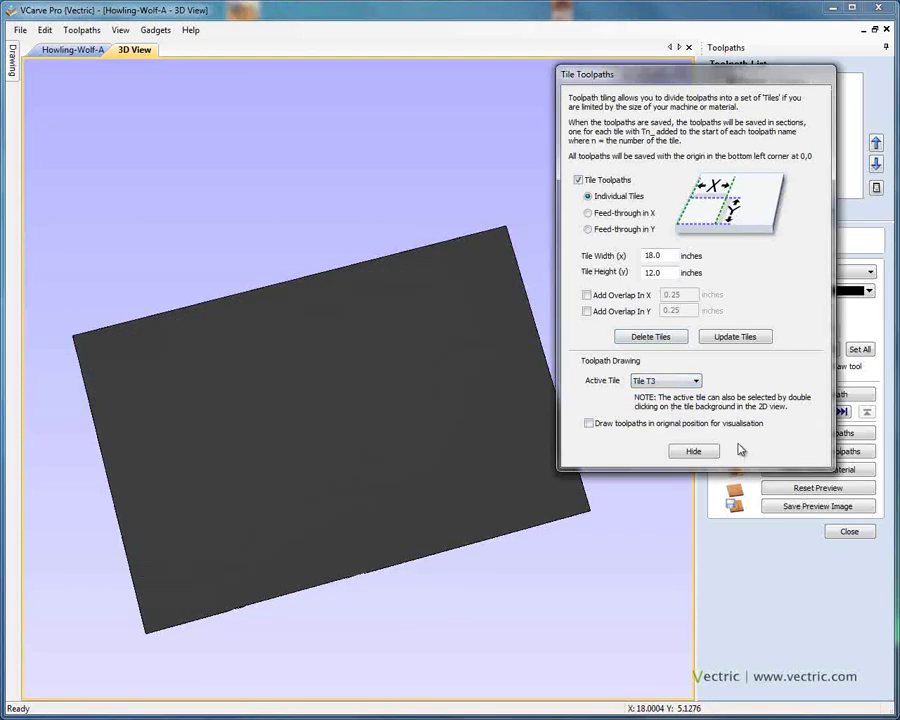
pyautogui.click(680, 381)
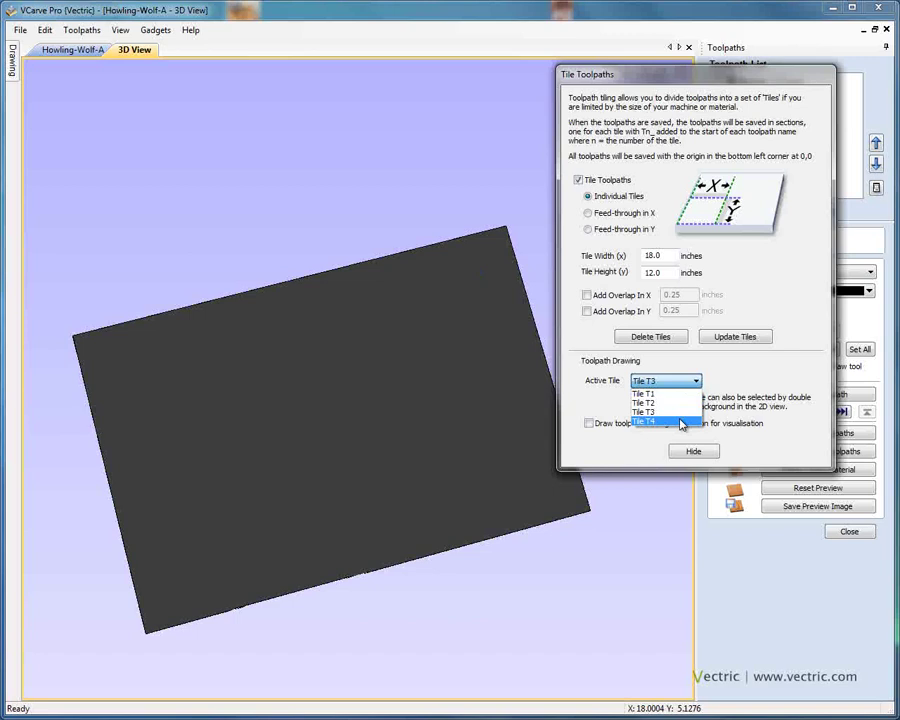
pyautogui.click(683, 422)
pyautogui.click(718, 423)
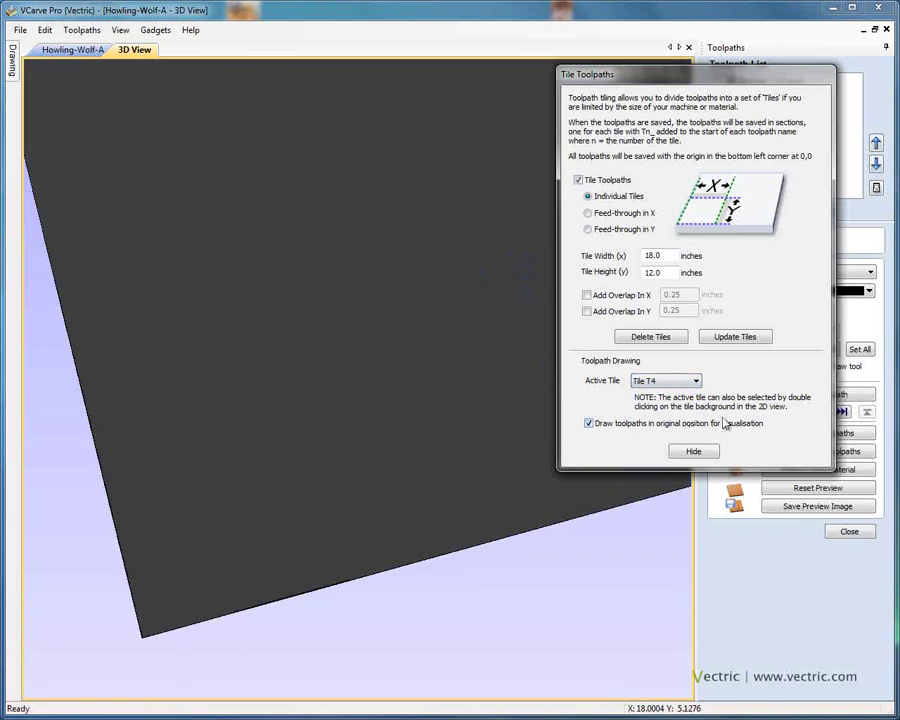
pyautogui.click(687, 428)
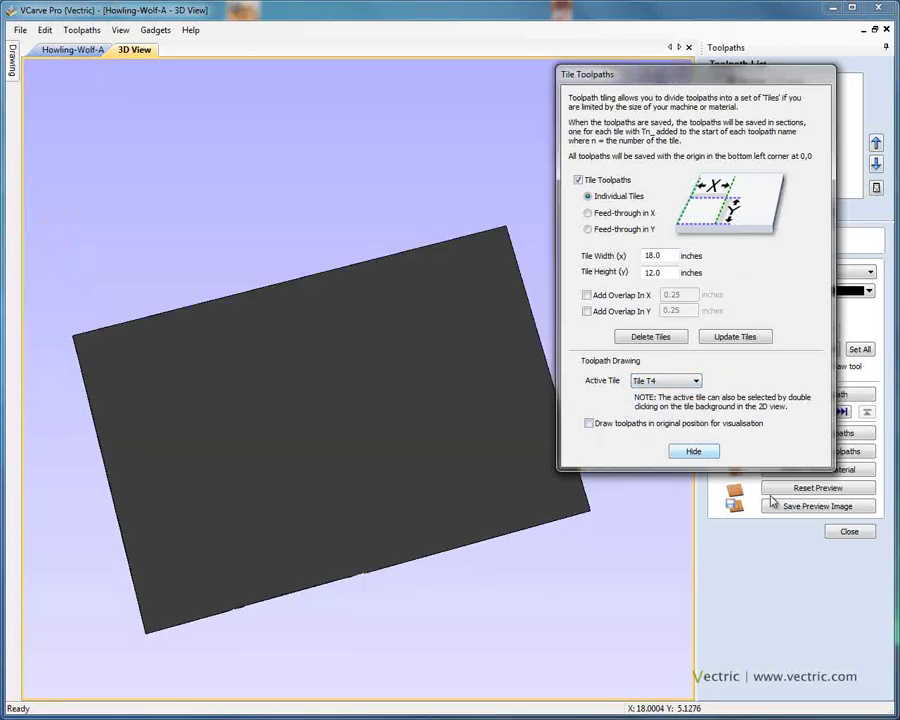
pyautogui.moveTo(721, 78); pyautogui.dragTo(667, 91)
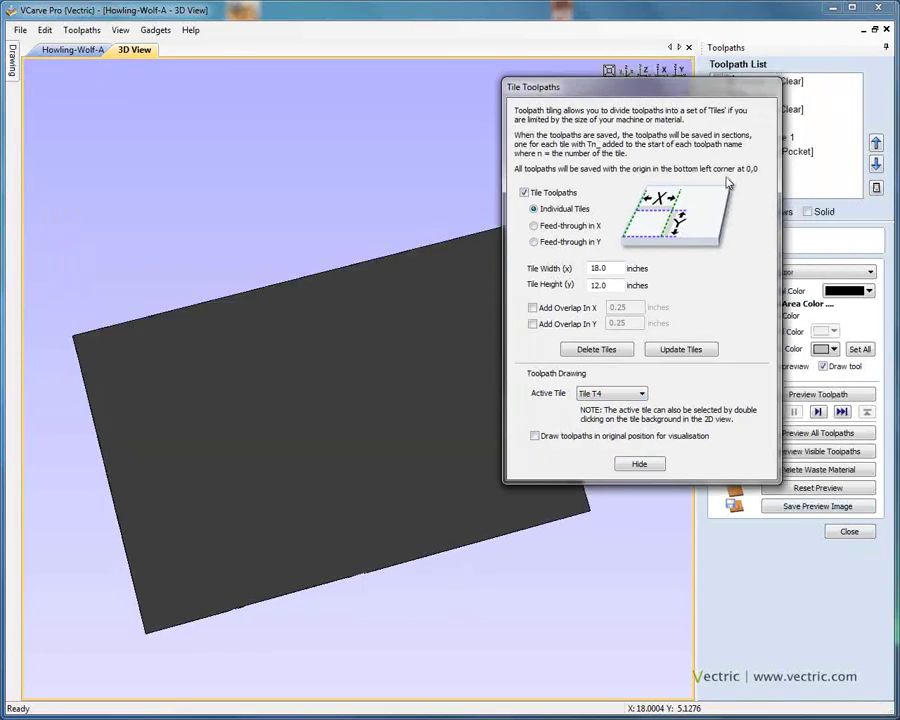
pyautogui.click(818, 433)
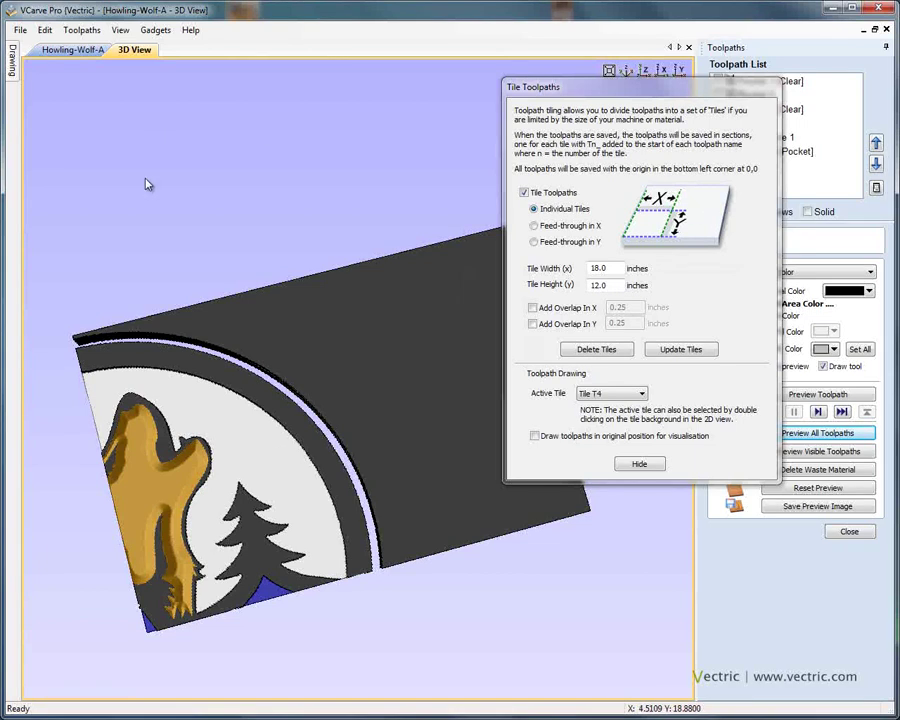
pyautogui.moveTo(145, 183); pyautogui.dragTo(270, 330)
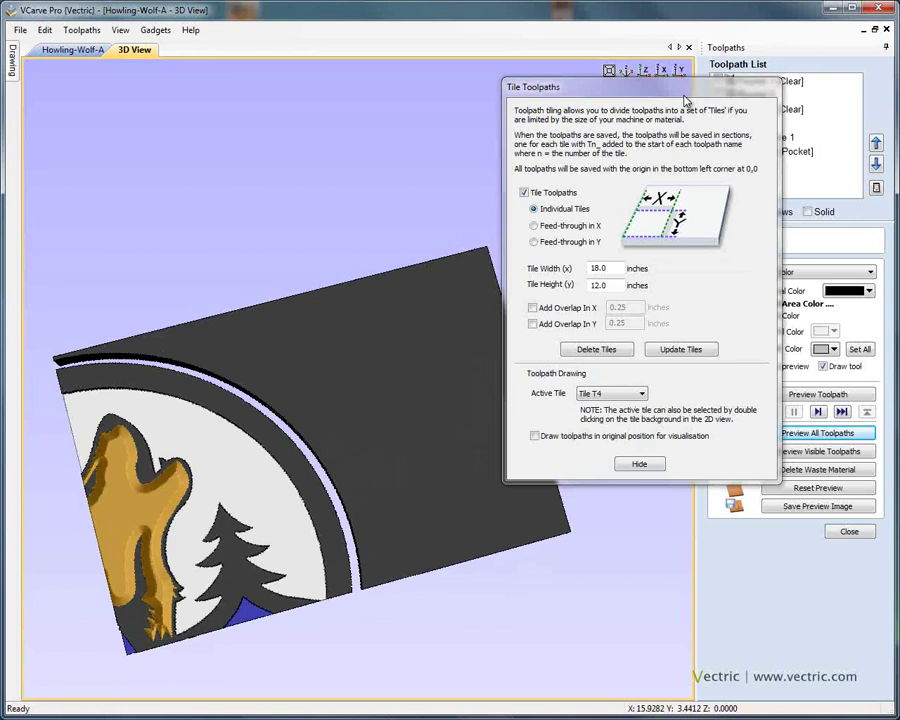
# Open the toolpath saving options and select Pocket 1 [Clear] to review its tiled output settings.
pyautogui.moveTo(684, 96); pyautogui.dragTo(561, 94)
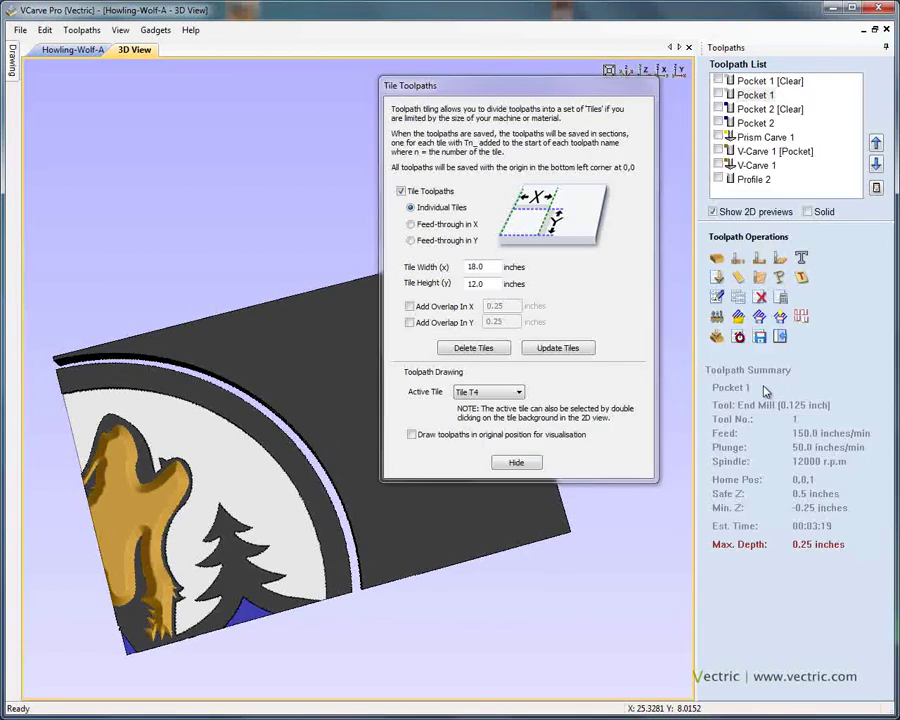
pyautogui.click(760, 339)
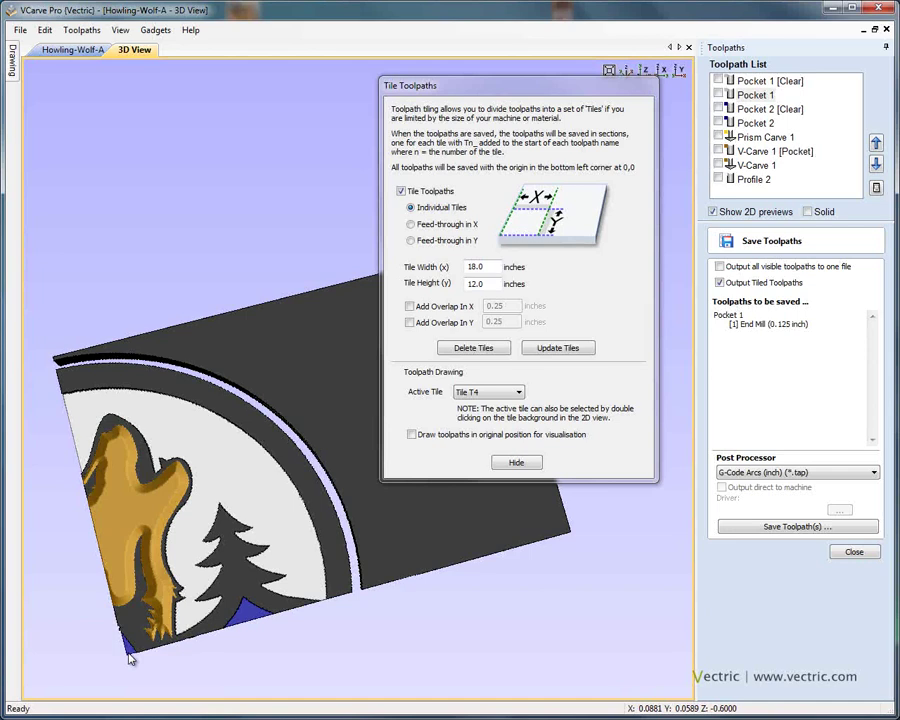
pyautogui.click(766, 88)
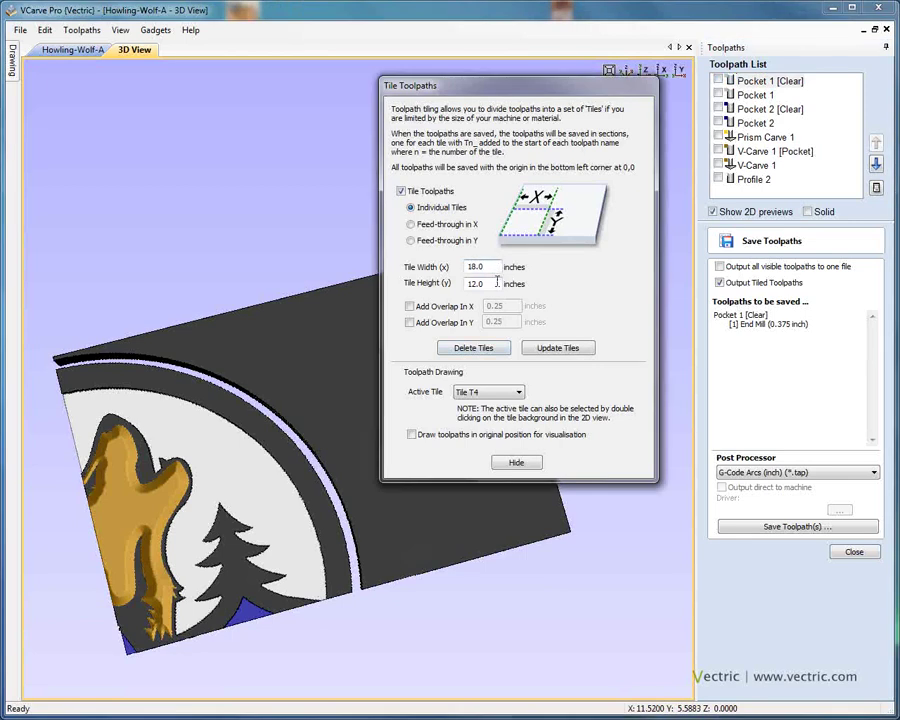
# Add a 0.25 inch tile overlap in both X and Y, and close the toolpath saving options.
pyautogui.click(497, 283)
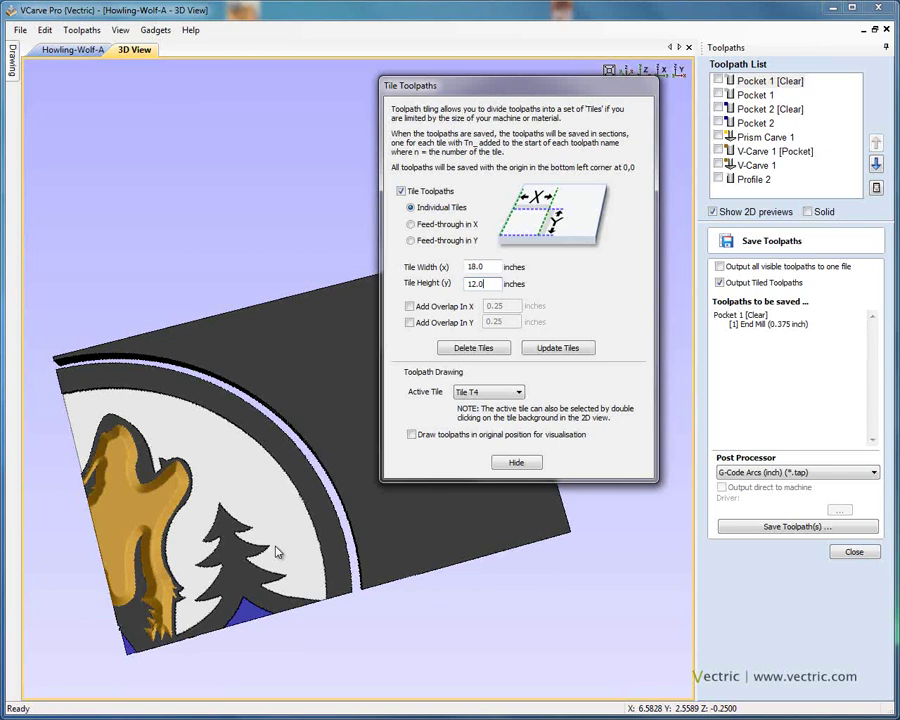
pyautogui.click(410, 306)
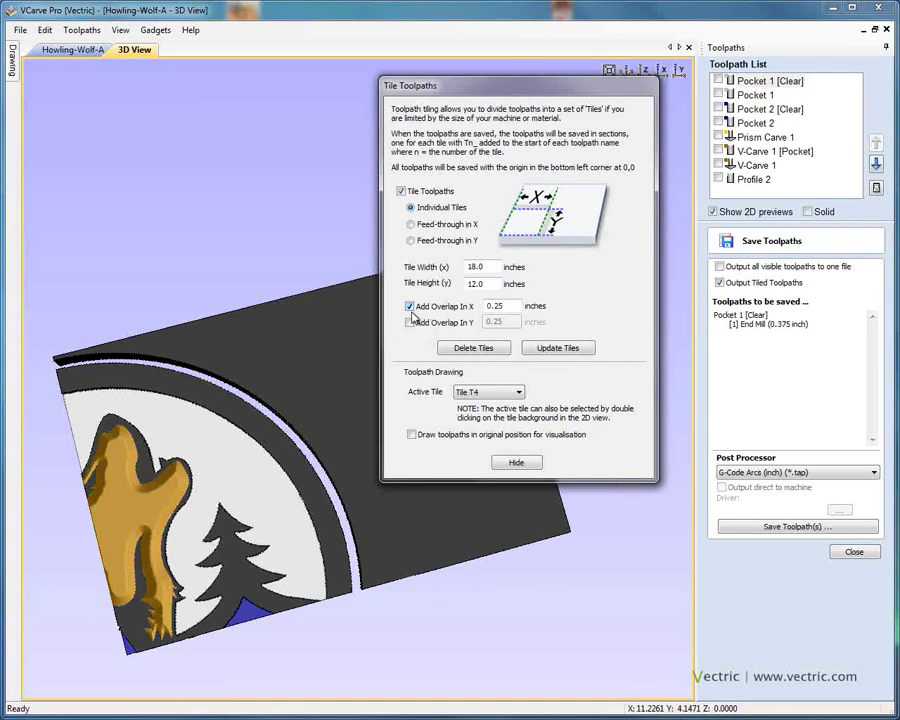
pyautogui.click(410, 322)
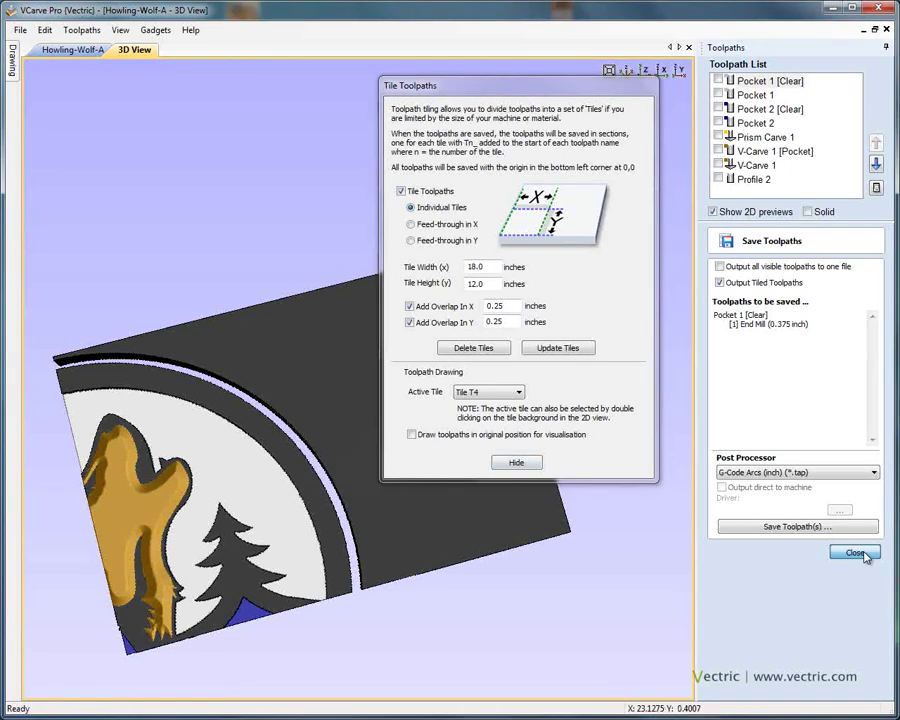
pyautogui.click(864, 555)
# Reset the material preview and show all toolpaths for tile T4, examining them along the tile's edges.
pyautogui.click(834, 488)
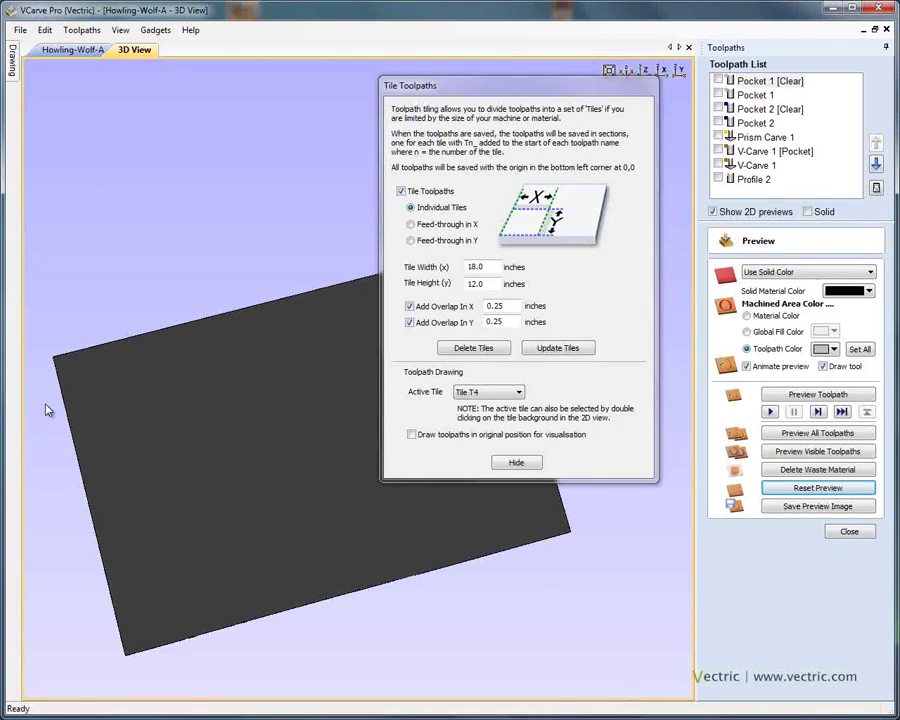
pyautogui.click(509, 322)
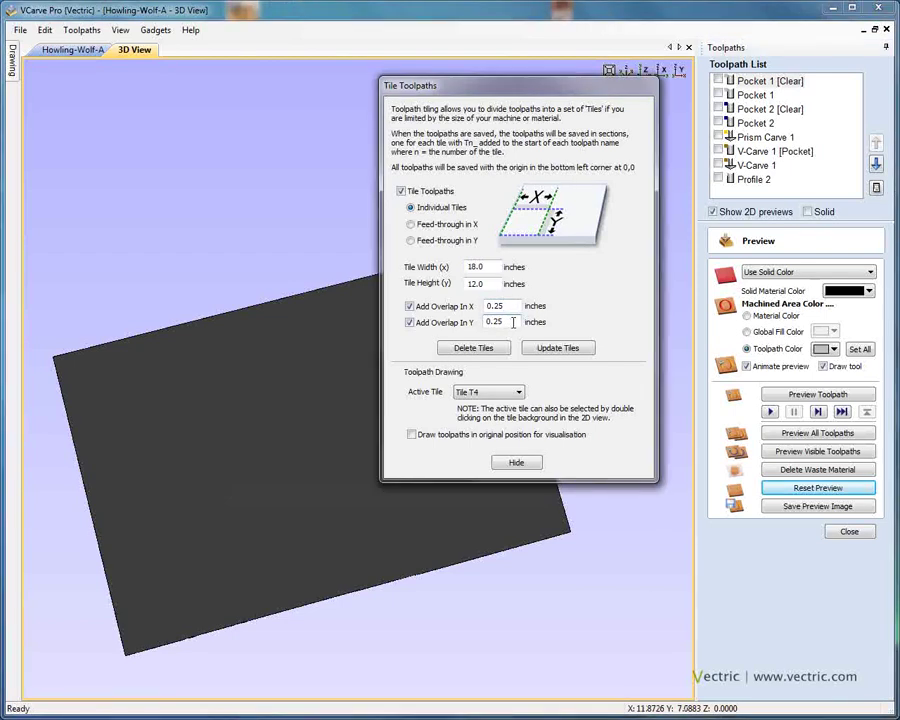
pyautogui.click(770, 80)
pyautogui.rightClick(796, 83)
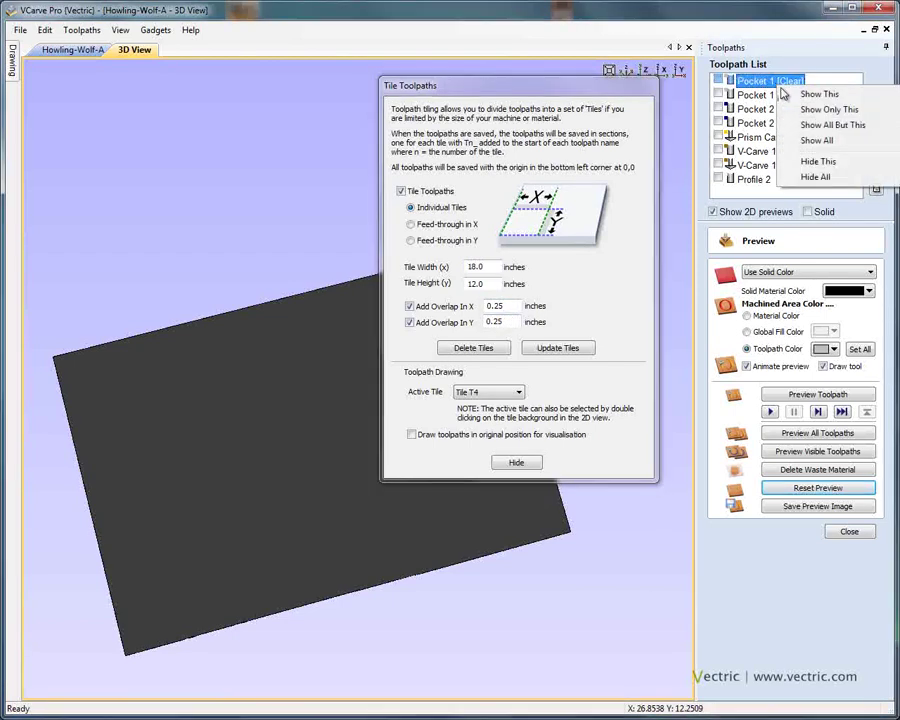
pyautogui.click(826, 140)
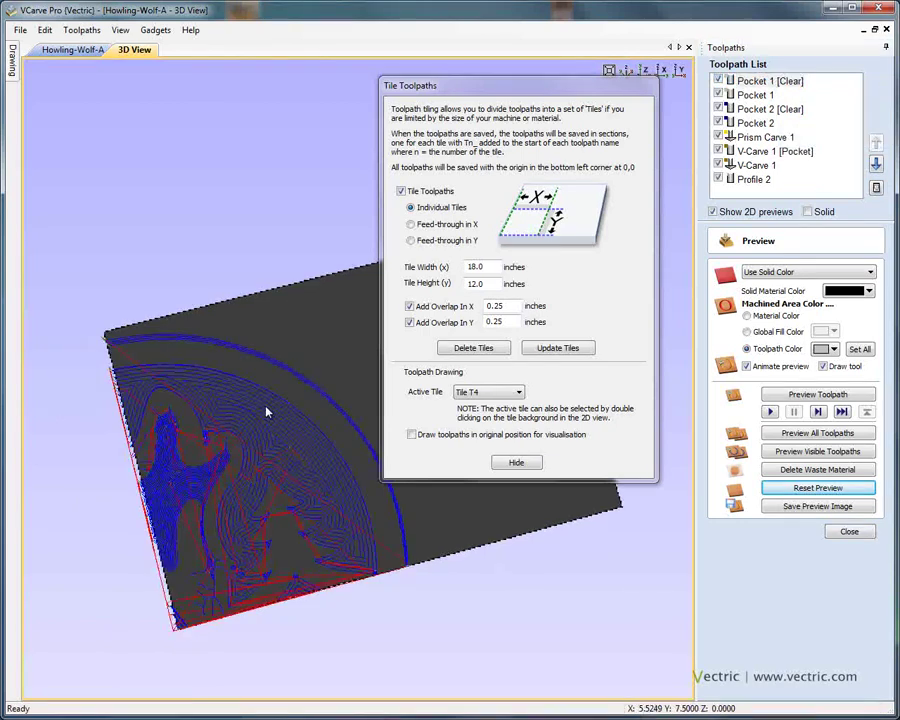
pyautogui.scroll(3, 210, 370)
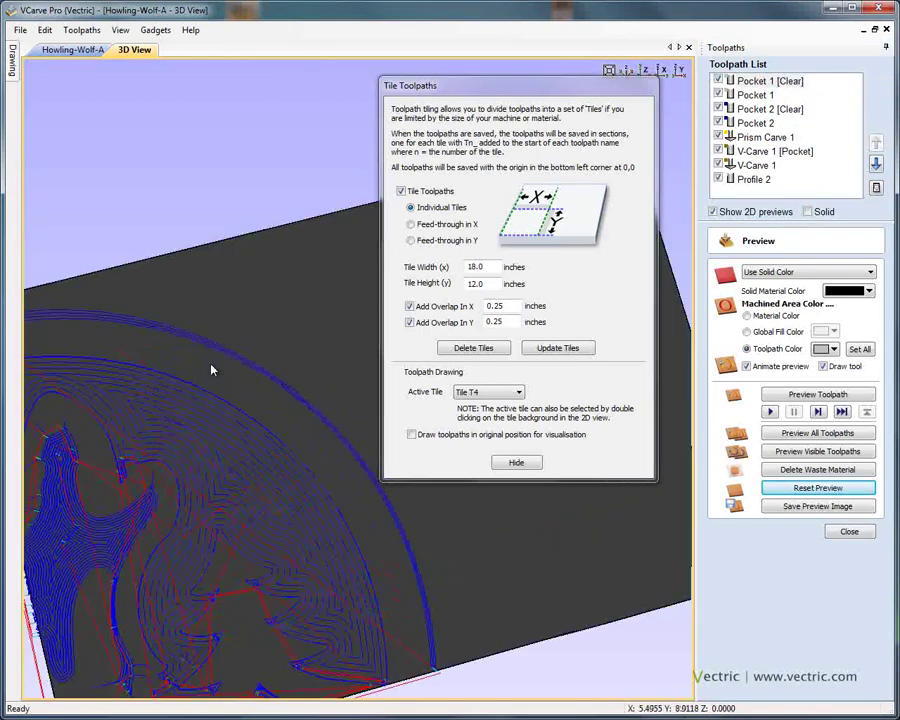
pyautogui.moveTo(211, 370); pyautogui.dragTo(263, 297)
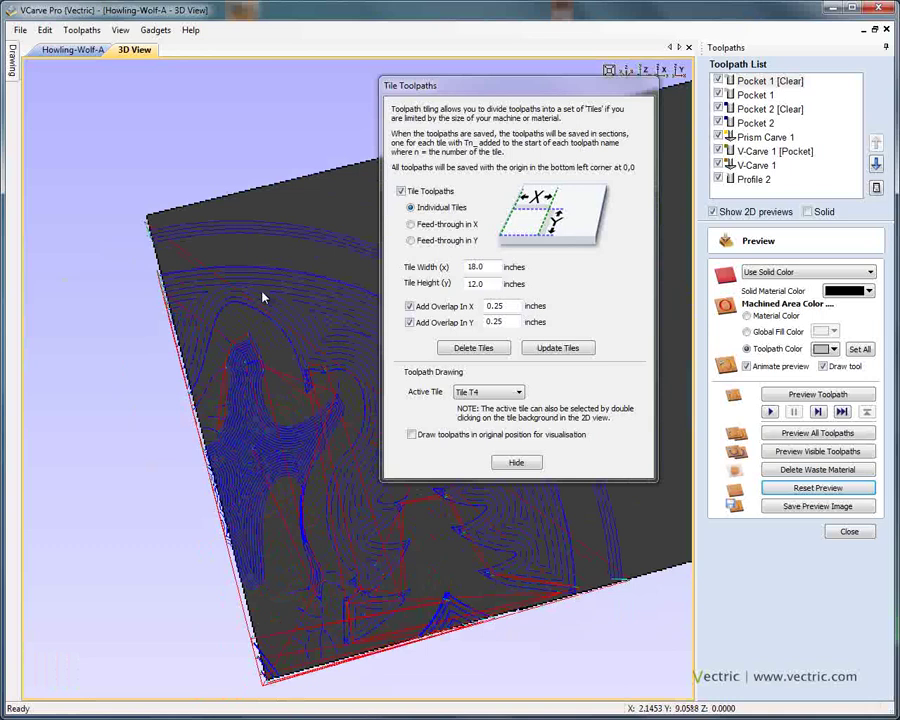
pyautogui.scroll(3, 150, 344)
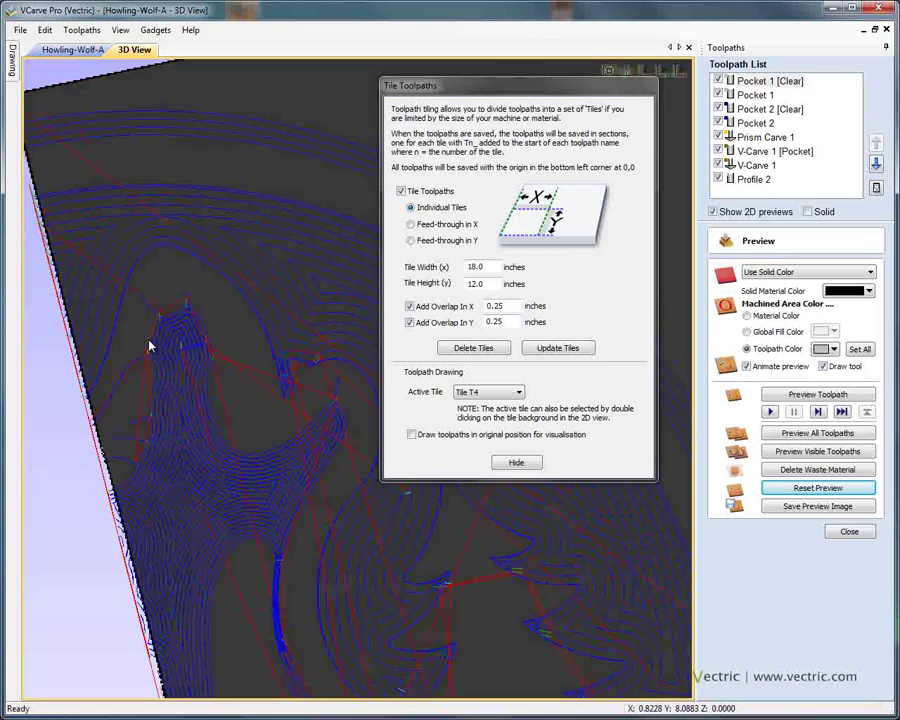
pyautogui.moveTo(140, 347); pyautogui.dragTo(80, 257)
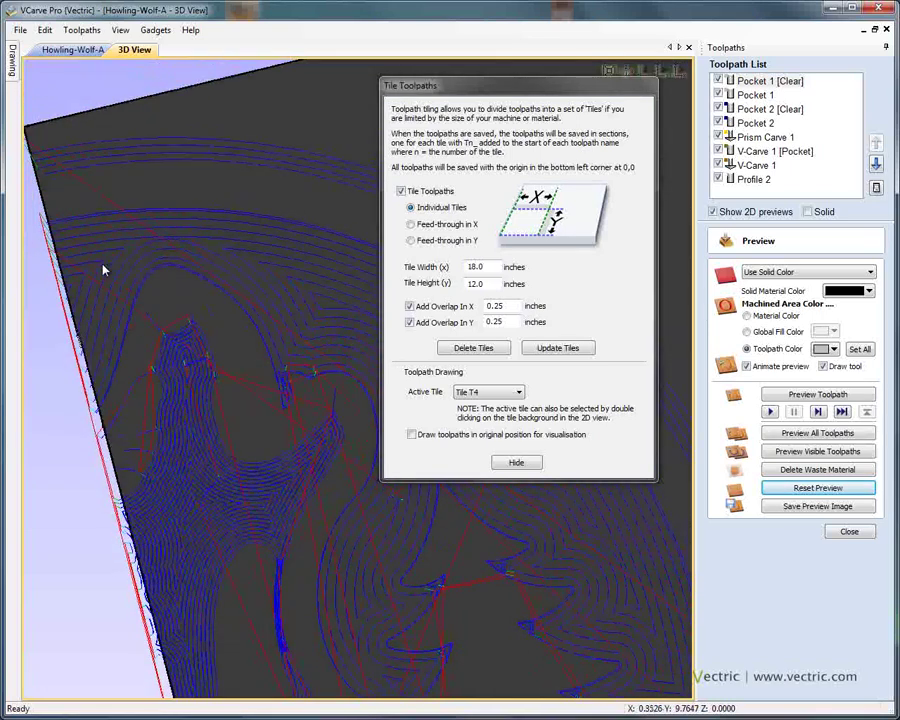
# Update the tiles with the overlap, make tile T2 active and examine how its toolpaths extend past the tile edges.
pyautogui.click(515, 392)
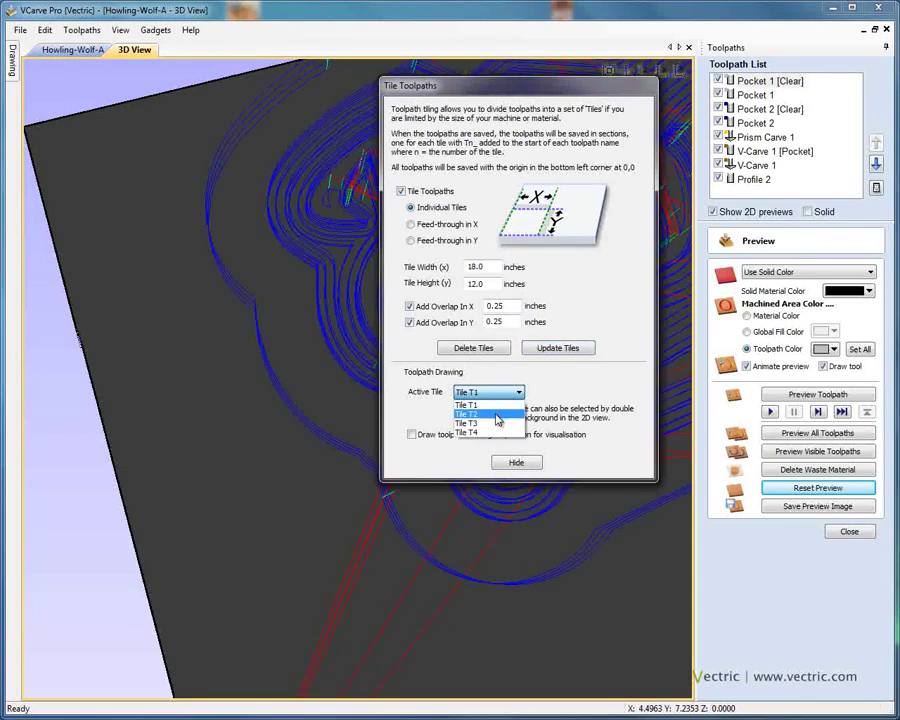
pyautogui.click(497, 414)
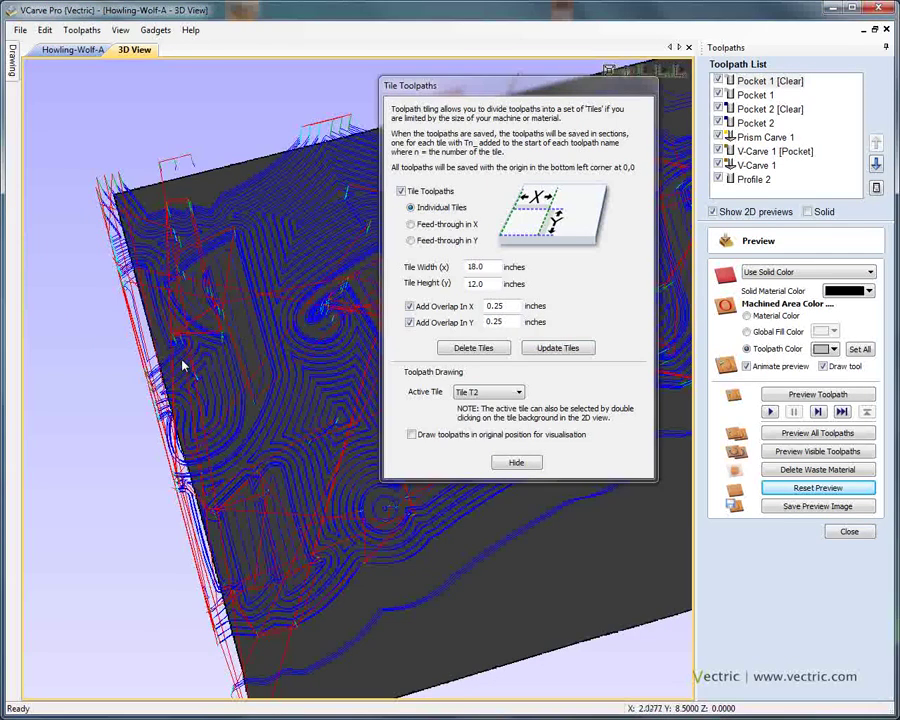
pyautogui.moveTo(182, 365); pyautogui.dragTo(248, 352)
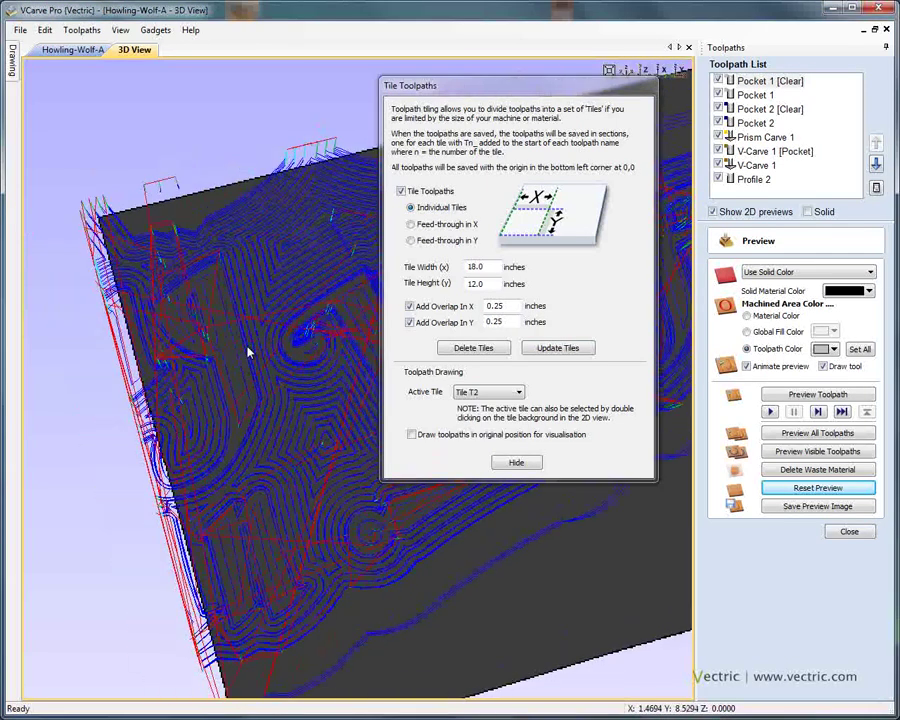
pyautogui.moveTo(248, 352); pyautogui.dragTo(322, 242)
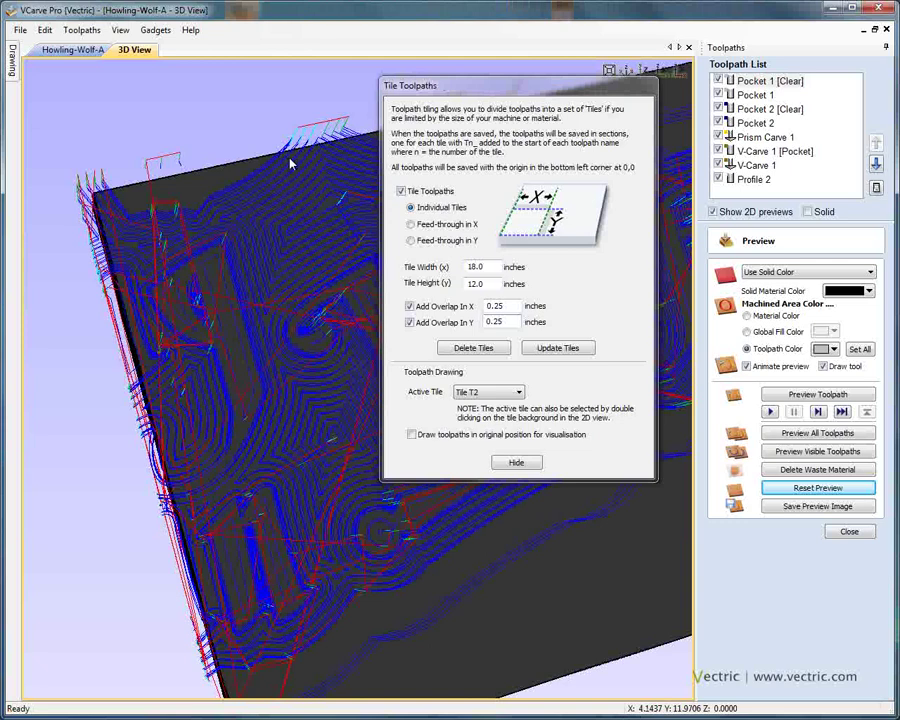
pyautogui.moveTo(290, 163); pyautogui.dragTo(226, 262)
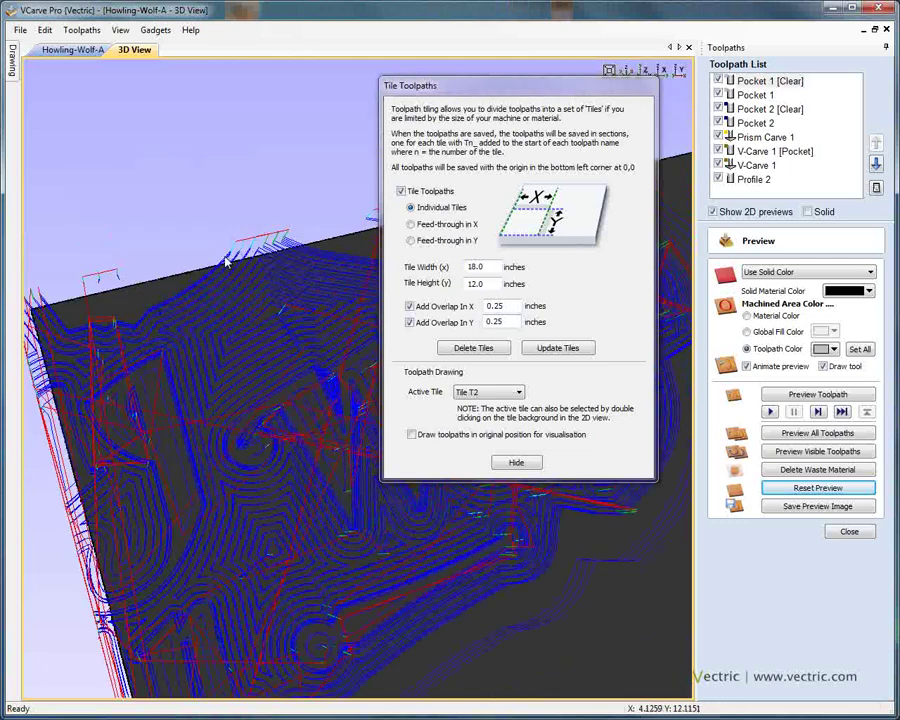
pyautogui.moveTo(226, 262); pyautogui.dragTo(330, 205)
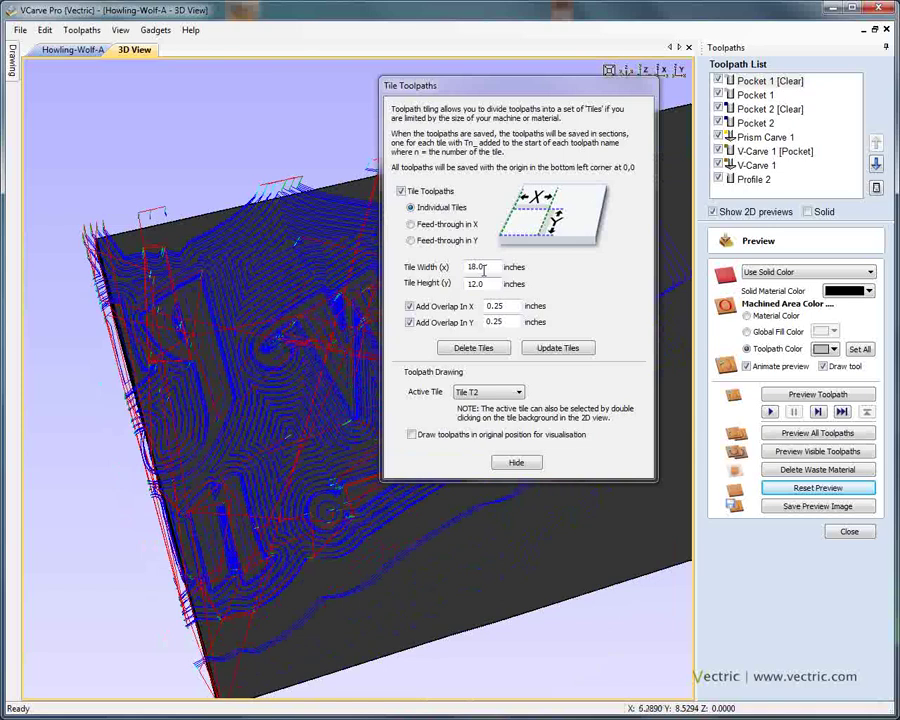
pyautogui.click(490, 283)
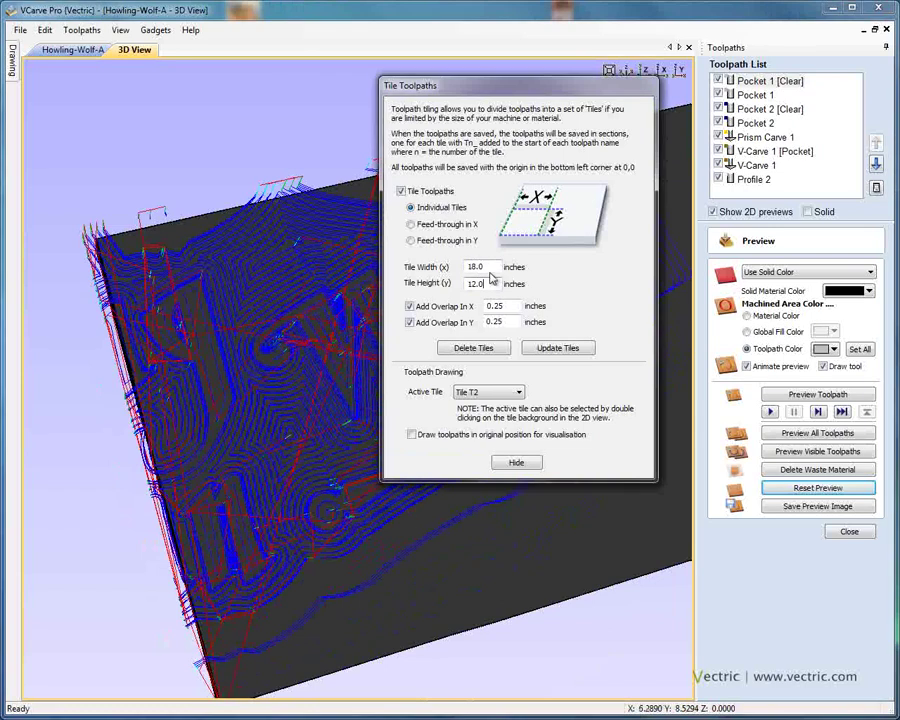
# Close the toolpath tiling options and examine the complete Howling Wolf sign toolpaths in the 3D view.
pyautogui.click(209, 227)
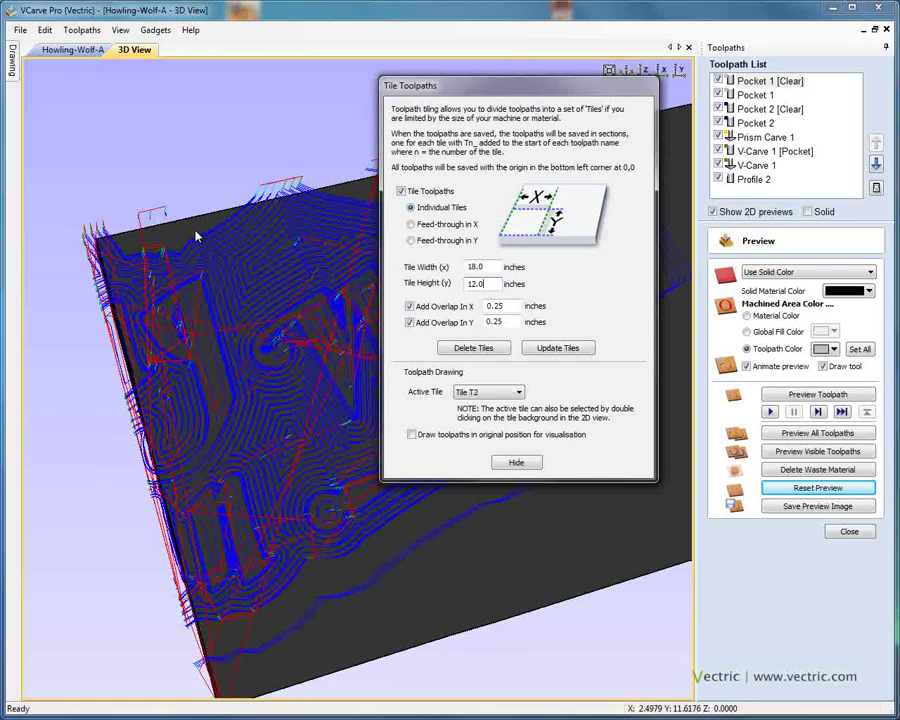
pyautogui.click(516, 463)
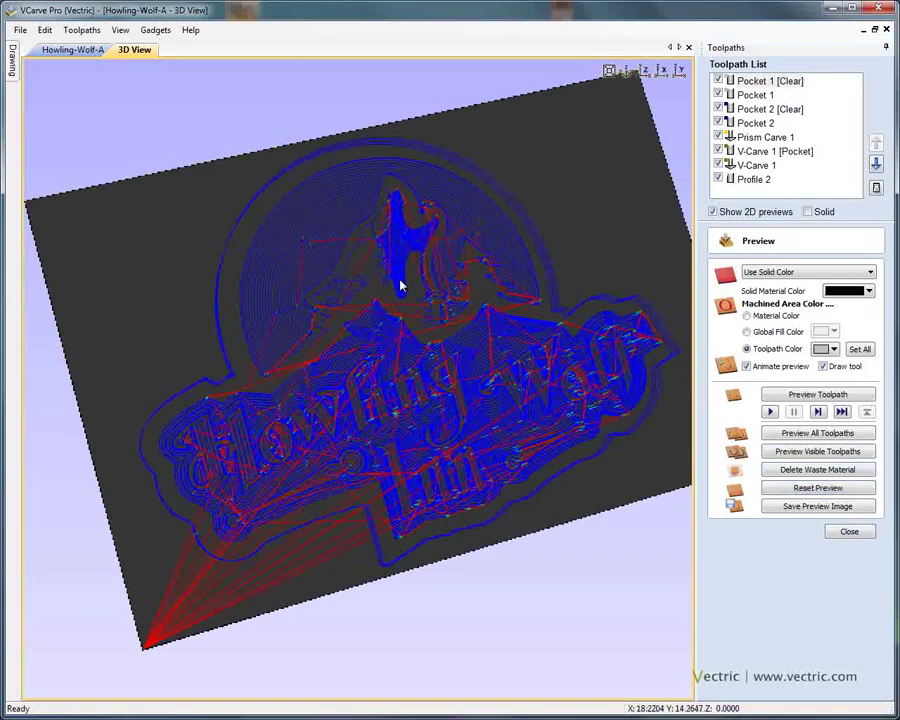
pyautogui.moveTo(400, 287); pyautogui.dragTo(492, 396)
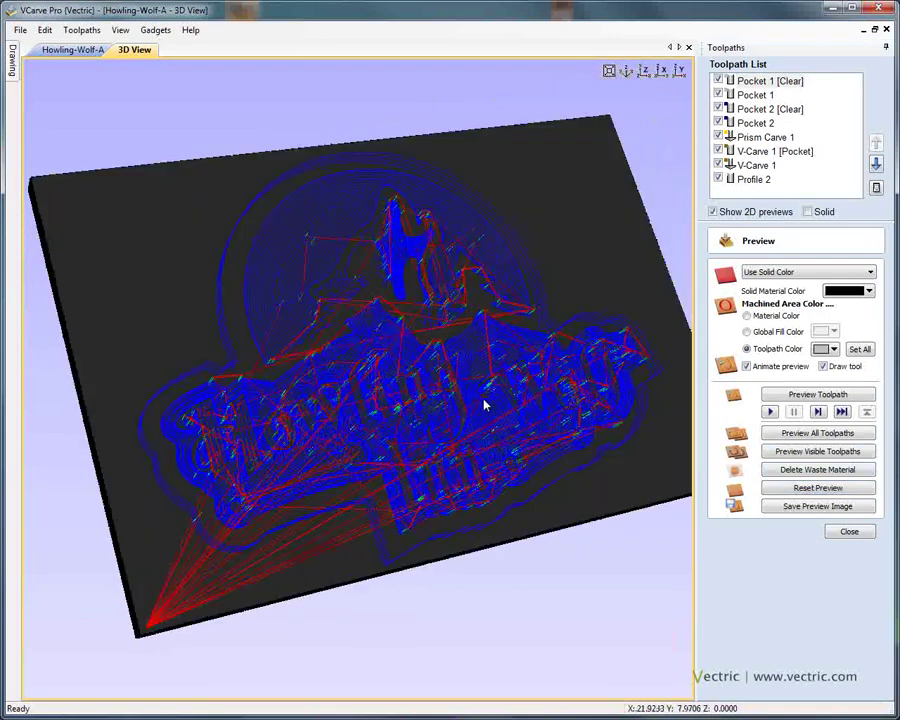
pyautogui.moveTo(484, 404); pyautogui.dragTo(422, 412)
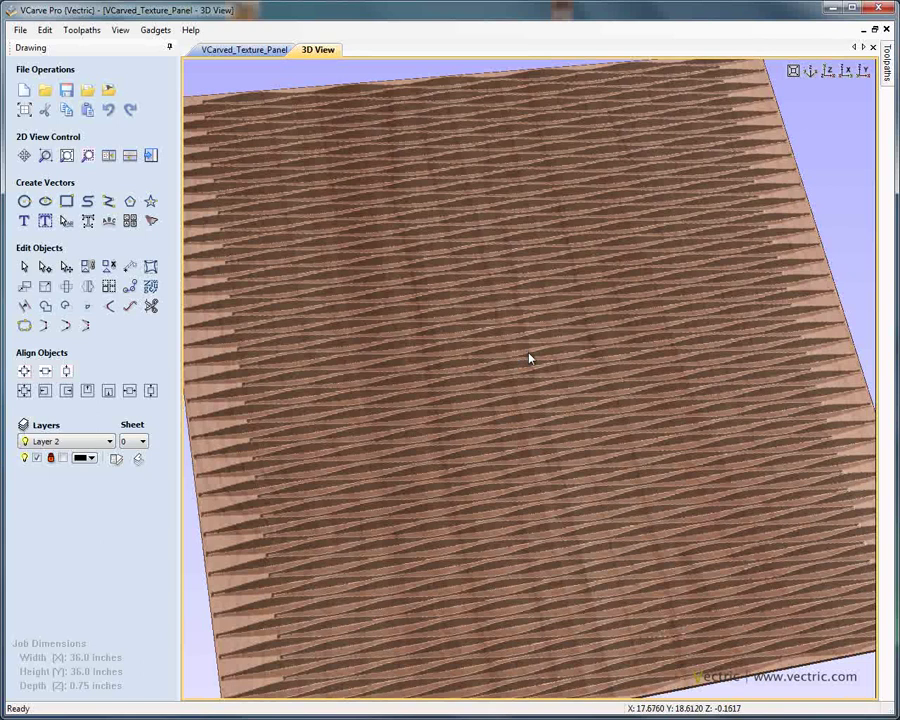
# Inspect the carved VCarved_Texture_Panel model, bring up its toolpath operations and show the V-Carve 1 toolpath.
pyautogui.scroll(2, 530, 358)
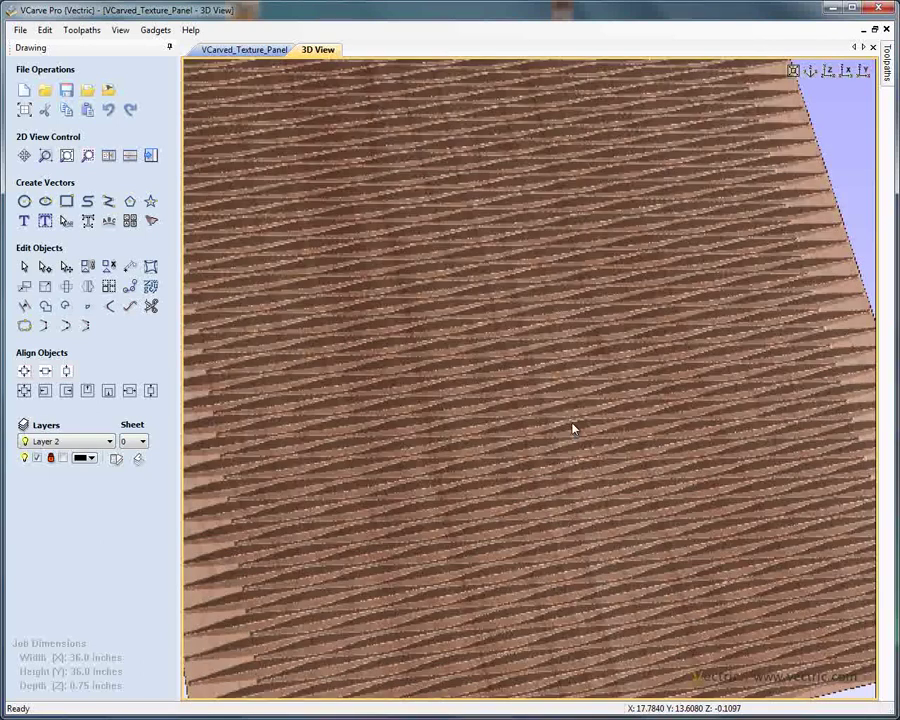
pyautogui.scroll(-3, 573, 426)
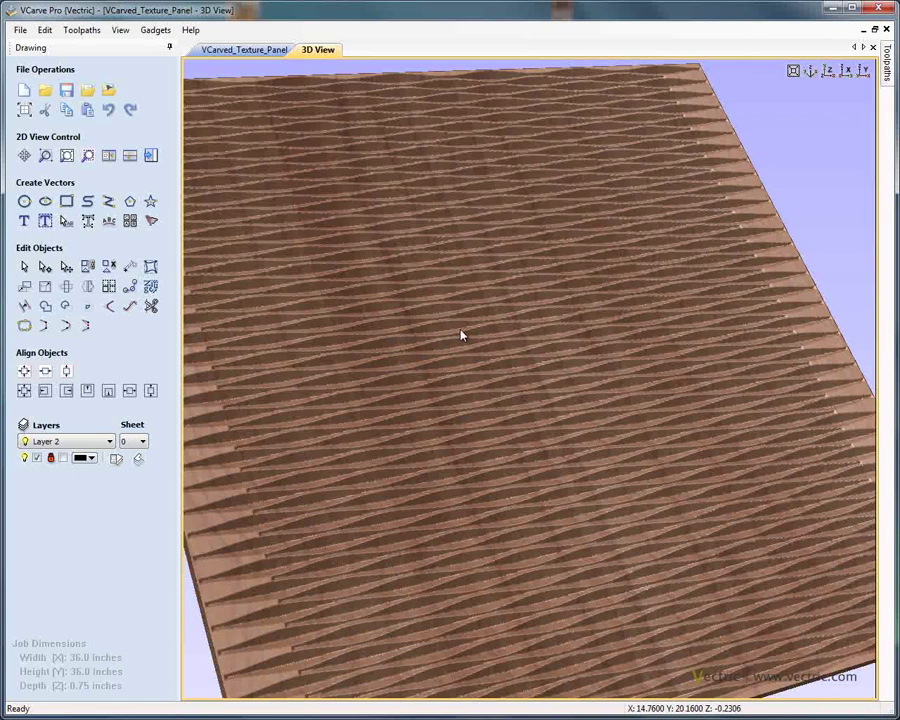
pyautogui.click(151, 156)
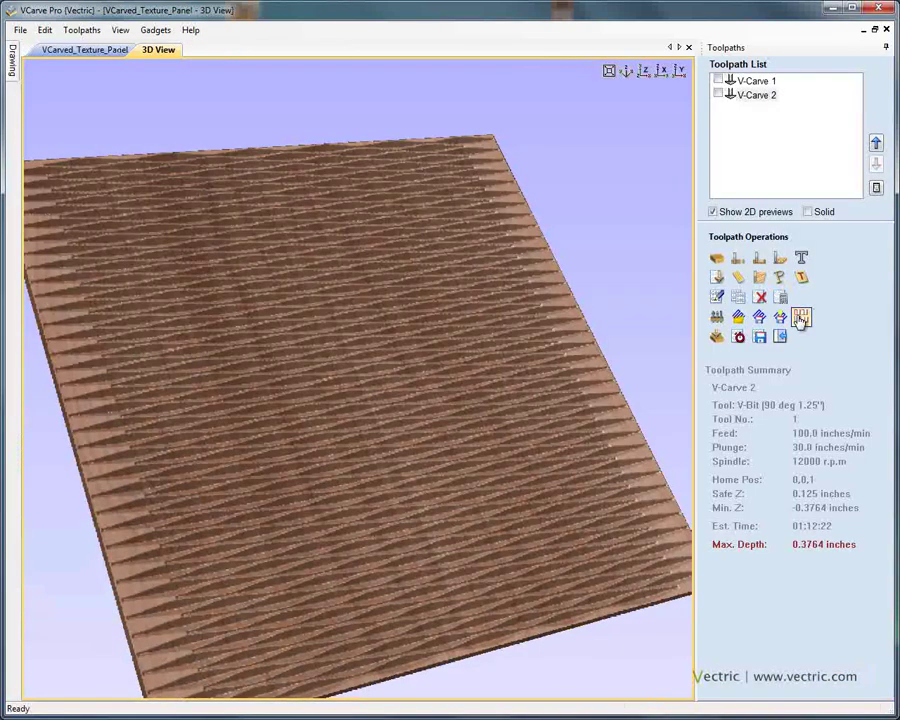
pyautogui.click(738, 80)
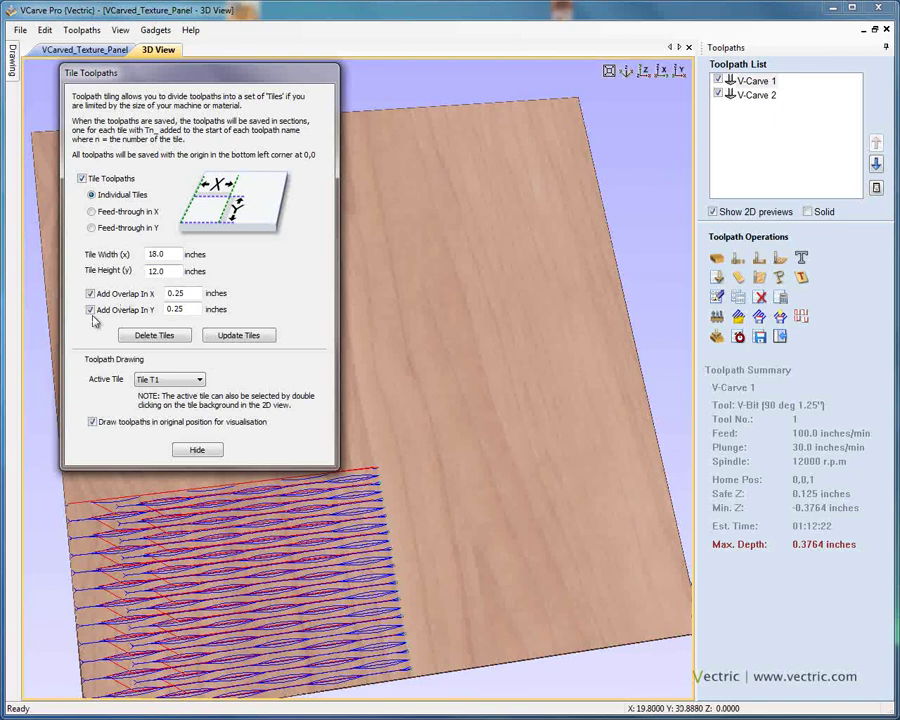
# Set the texture panel's tile height to 18 inches and update the tiles.
pyautogui.doubleClick(157, 271)
pyautogui.write('18')
pyautogui.click(239, 336)
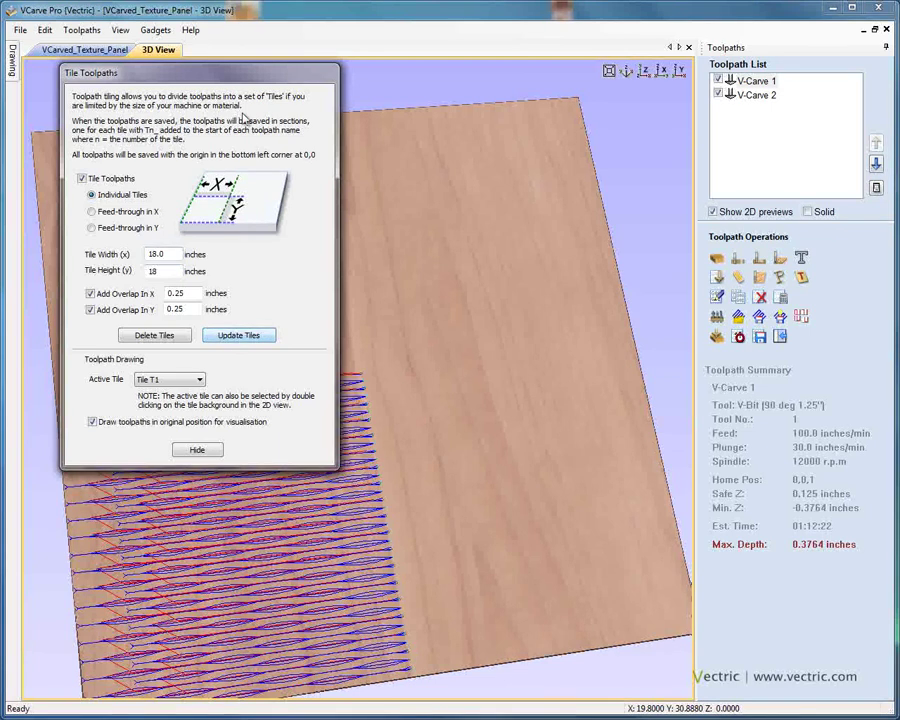
# Go through the panel's tiles, ending with tile T4 active, to view each tile's toolpaths in original position.
pyautogui.moveTo(249, 81); pyautogui.dragTo(262, 80)
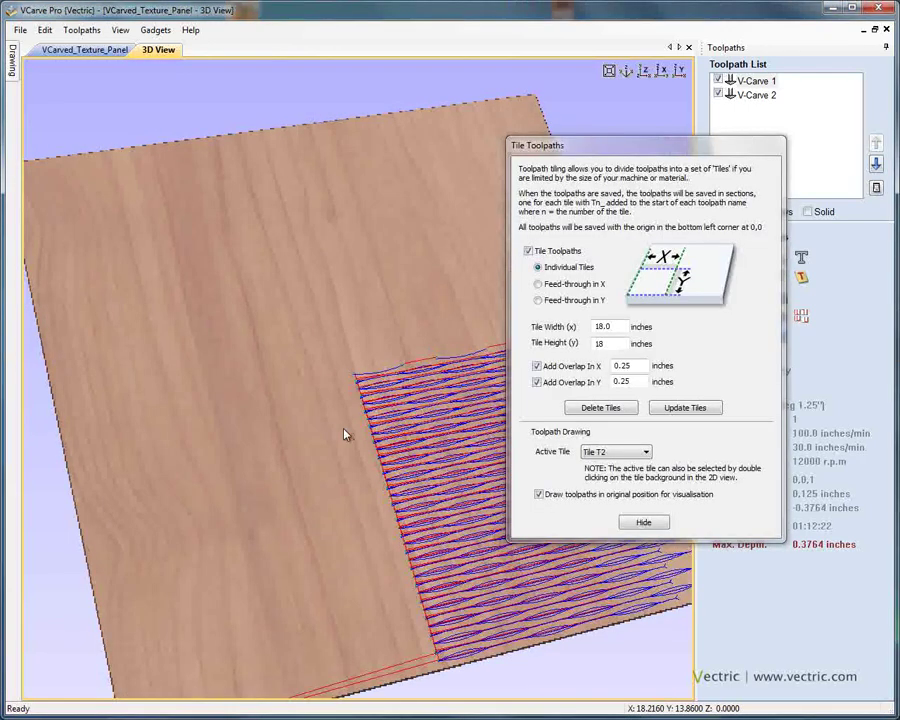
pyautogui.click(610, 452)
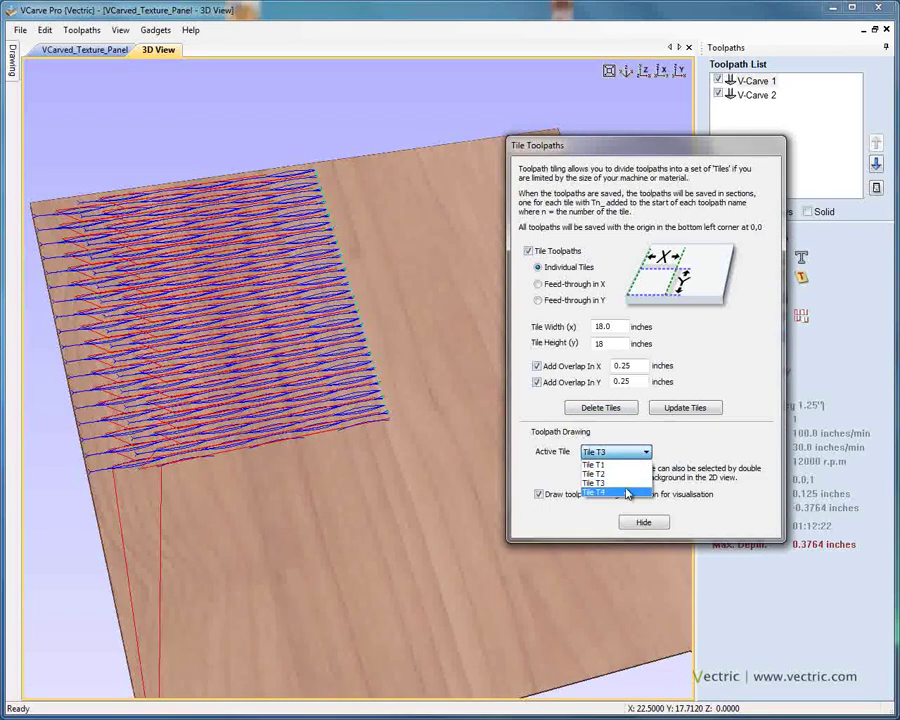
pyautogui.click(600, 492)
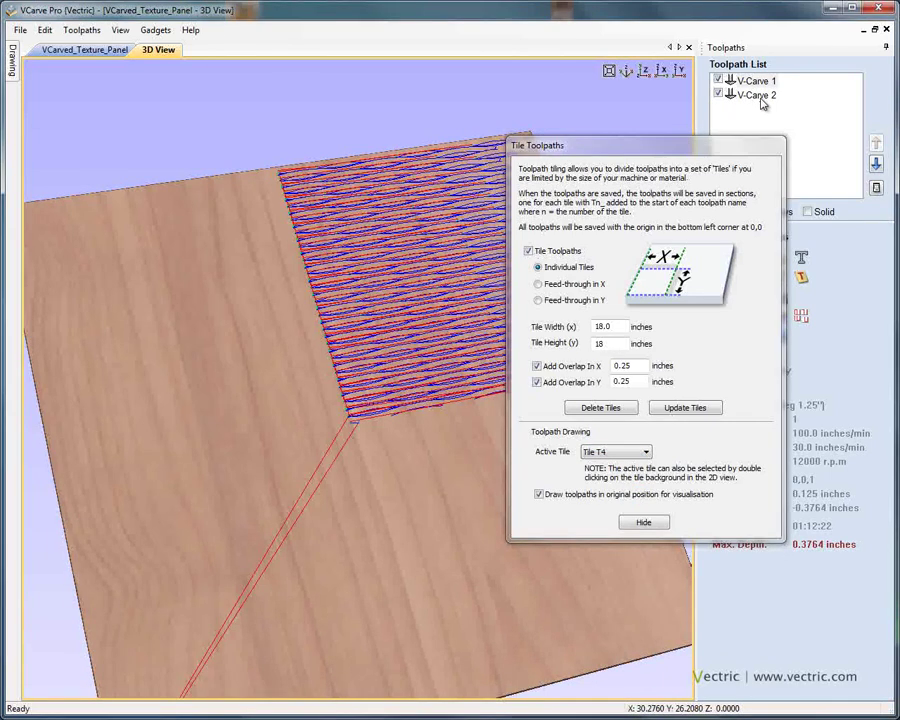
# Arrange the 2D and 3D windows side by side vertically and hide the vectors on Layer 1 and Layer 2.
pyautogui.click(120, 30)
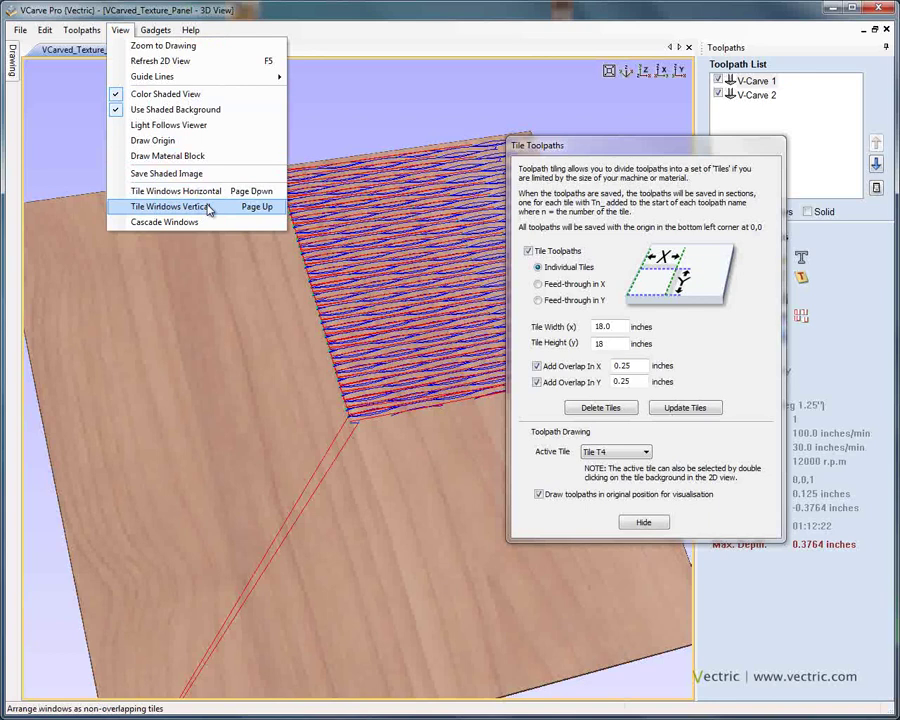
pyautogui.click(170, 206)
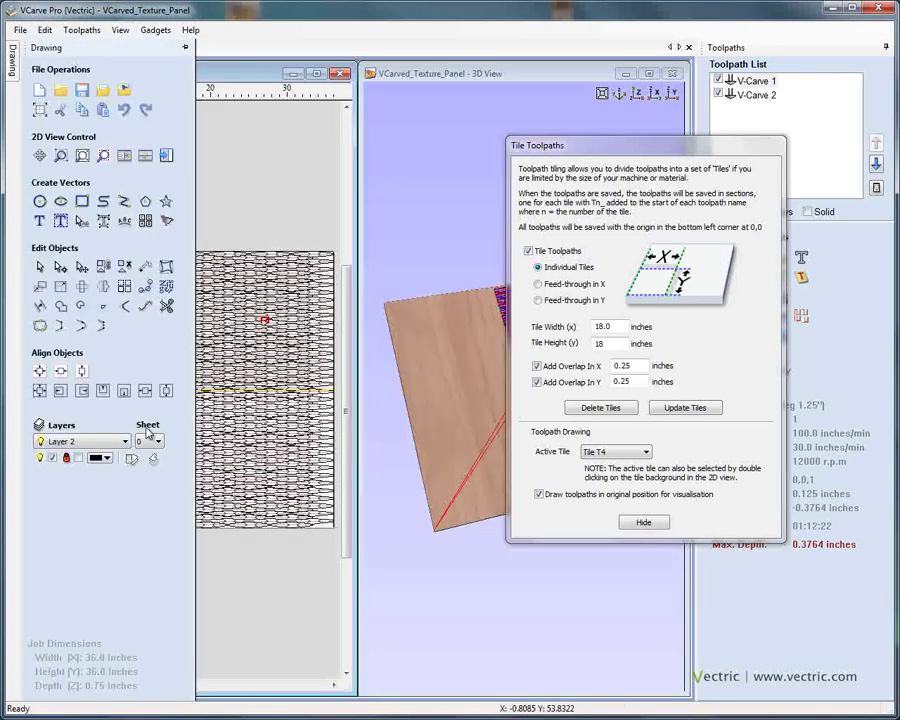
pyautogui.click(132, 458)
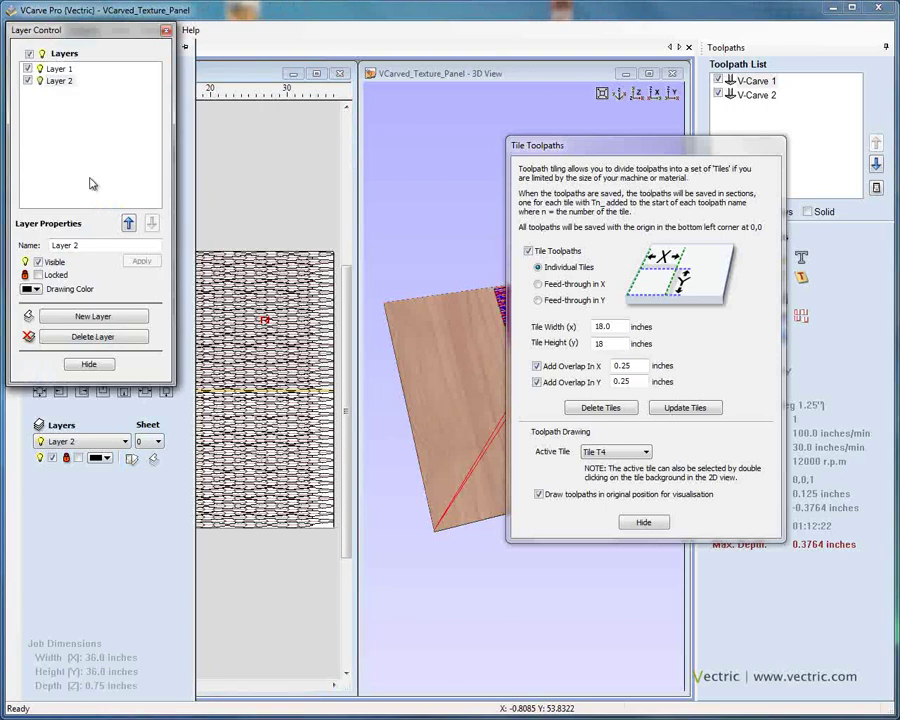
pyautogui.click(28, 80)
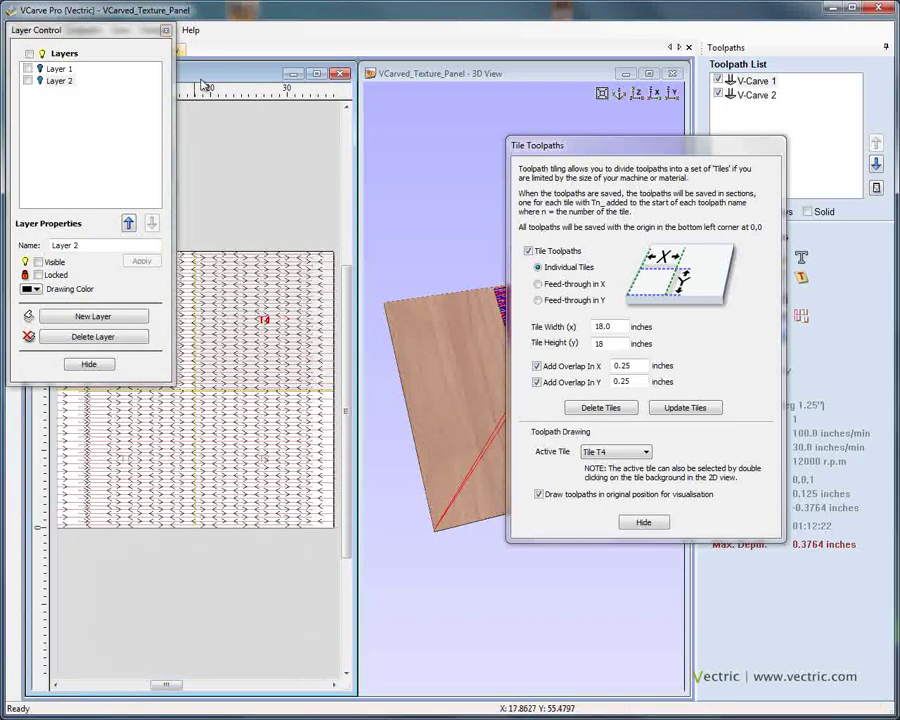
pyautogui.click(166, 33)
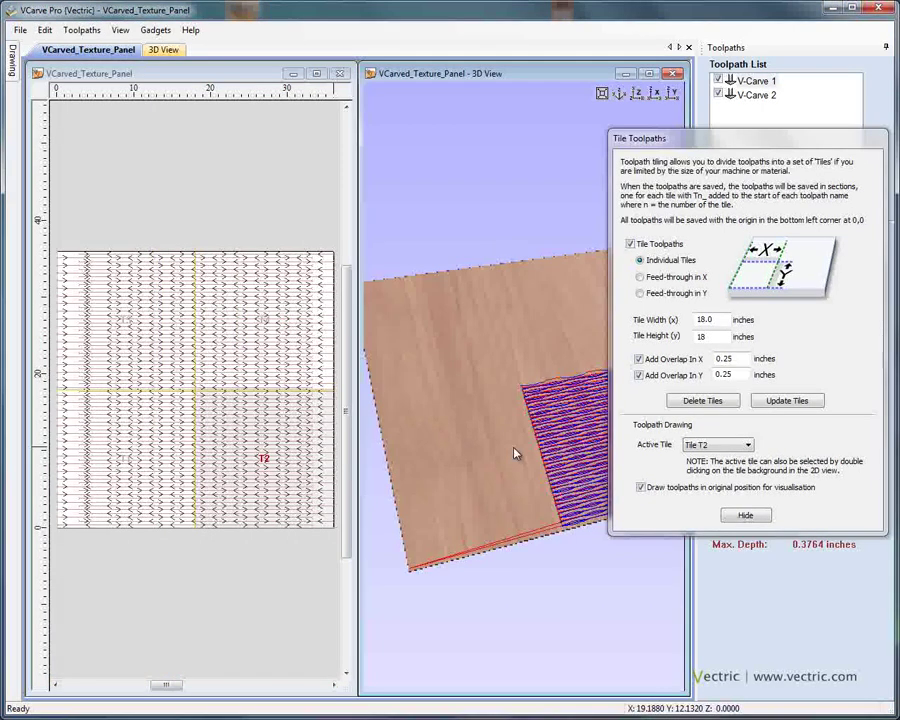
# Examine tile T2's toolpaths in 3D, and activate tile T3 directly from the 2D view.
pyautogui.moveTo(518, 450); pyautogui.dragTo(492, 458)
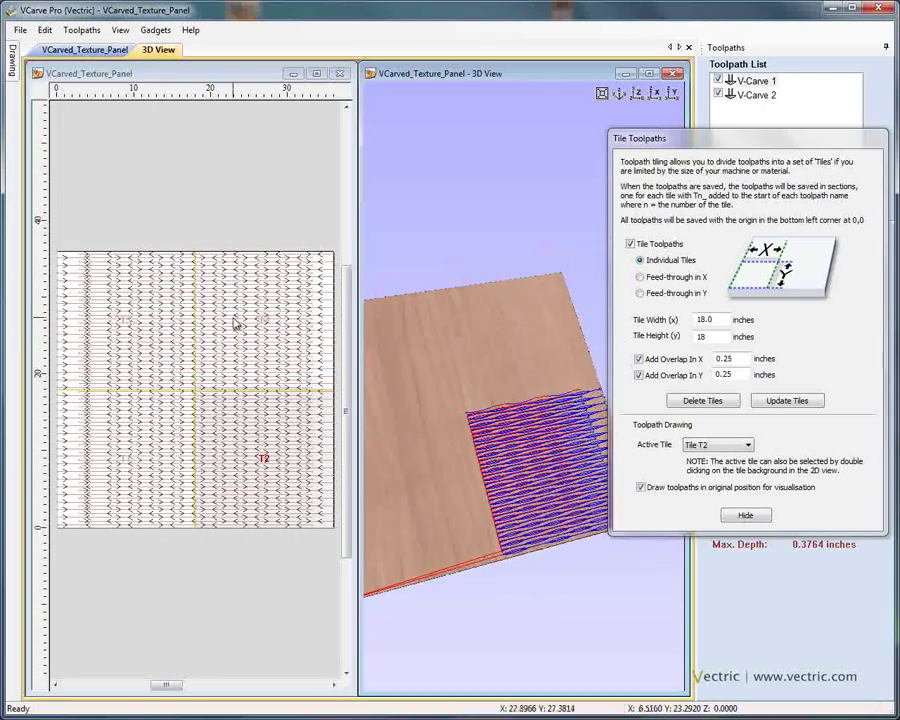
pyautogui.doubleClick(148, 321)
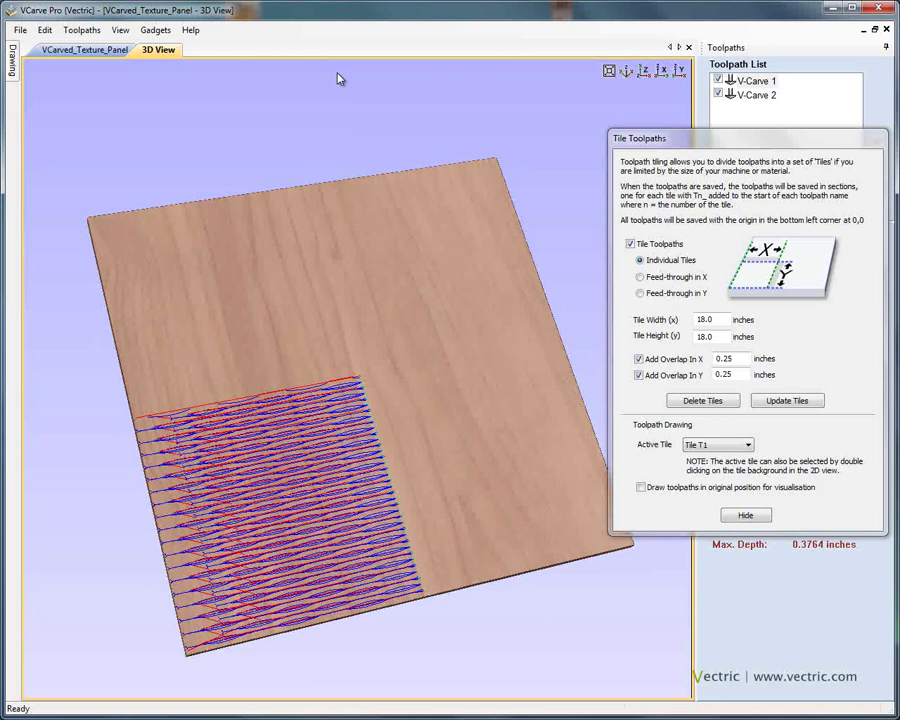
# Reset the material preview, preview all toolpaths on tile T1 and examine the carved texture along its edges.
pyautogui.moveTo(806, 142); pyautogui.dragTo(619, 75)
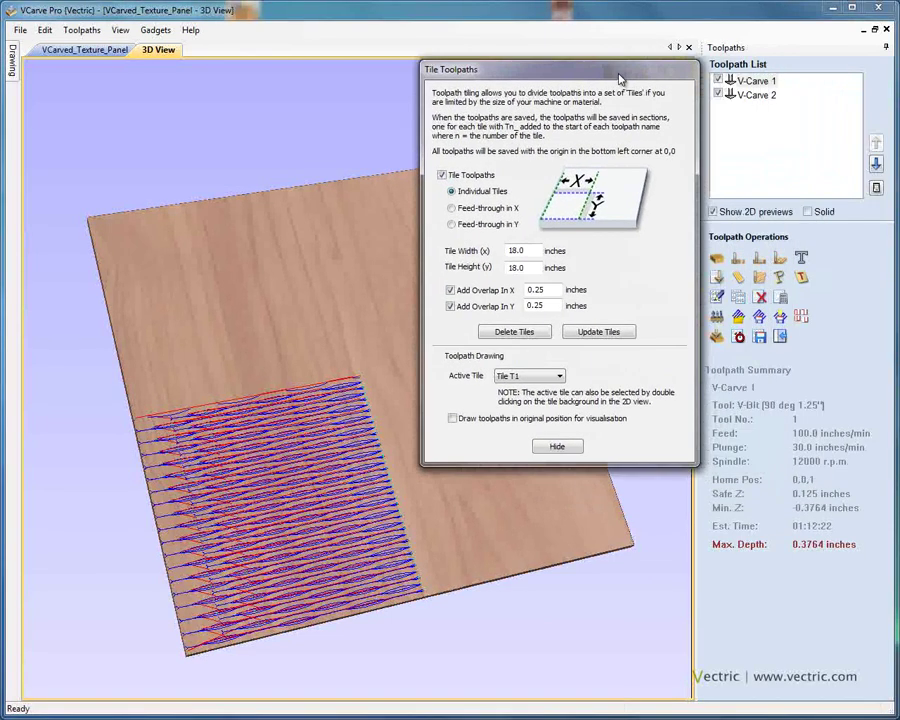
pyautogui.click(720, 337)
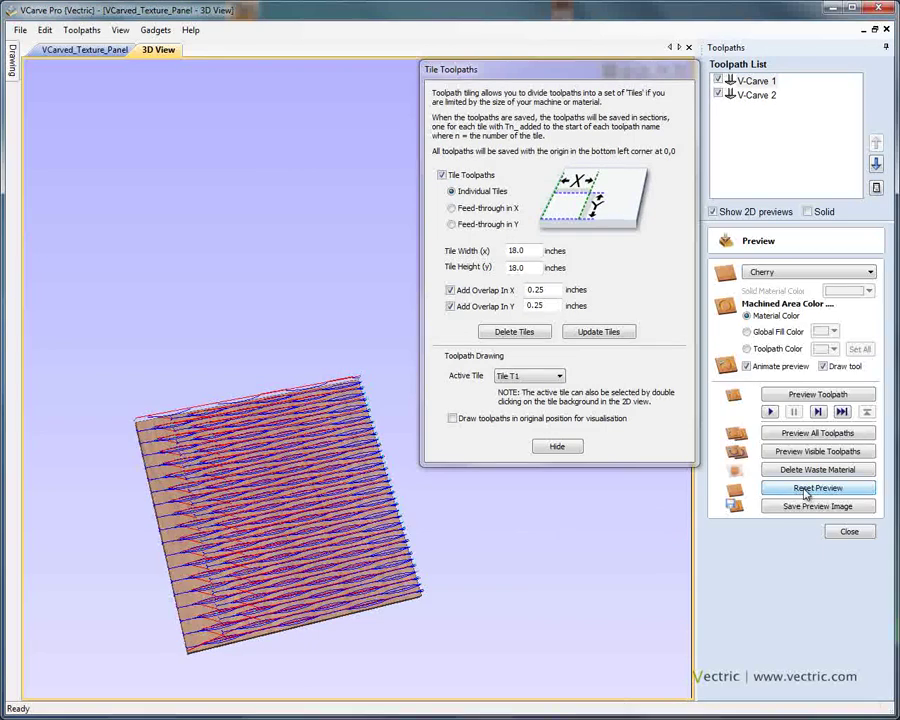
pyautogui.moveTo(335, 392); pyautogui.dragTo(365, 289, button='middle')
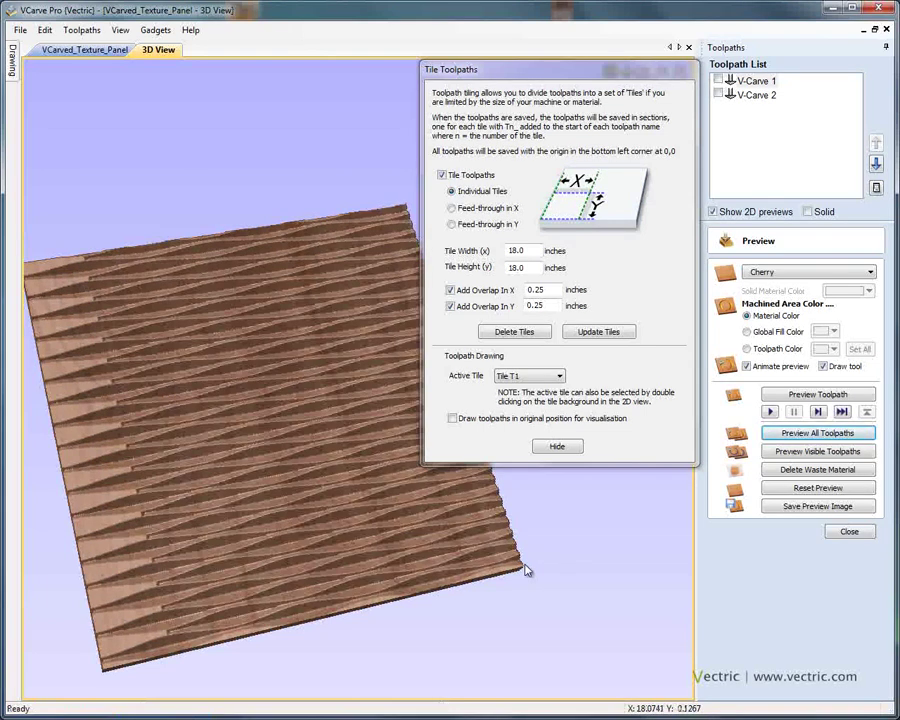
pyautogui.moveTo(510, 562); pyautogui.dragTo(305, 396)
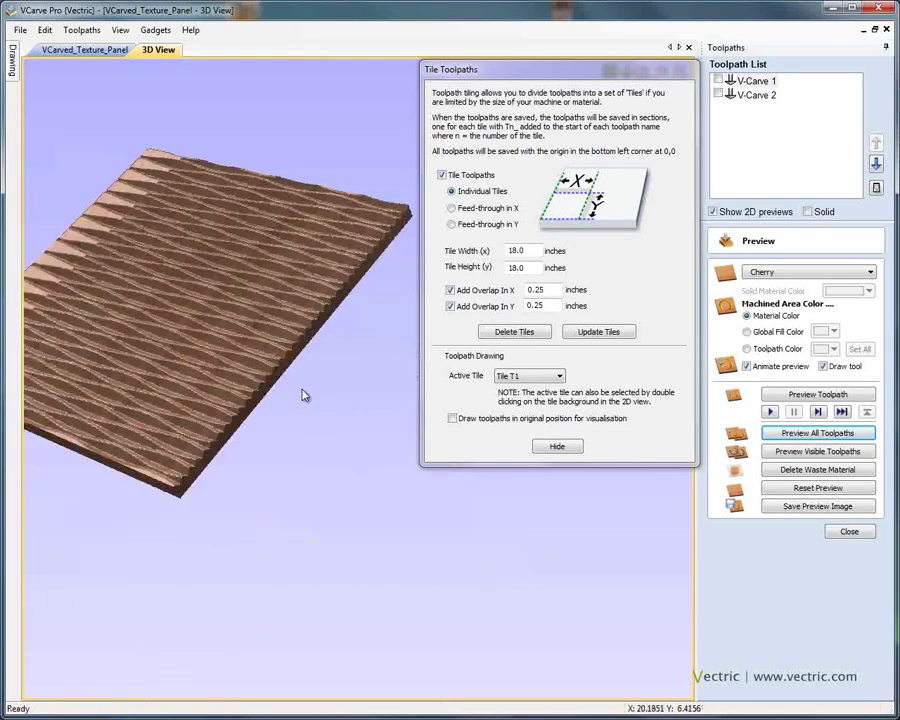
pyautogui.scroll(3, 305, 396)
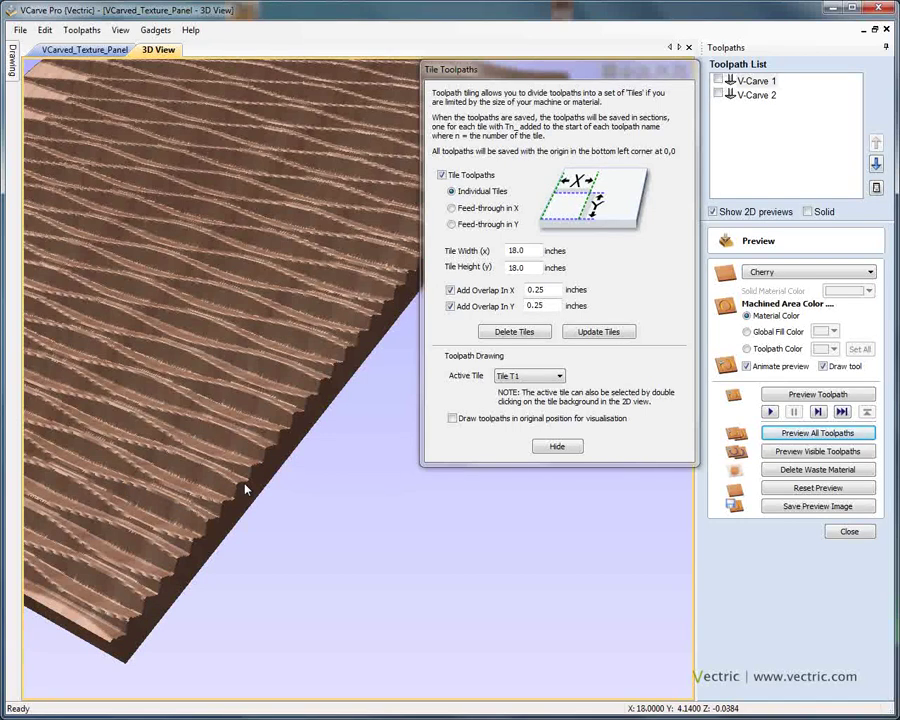
pyautogui.scroll(-4, 245, 393)
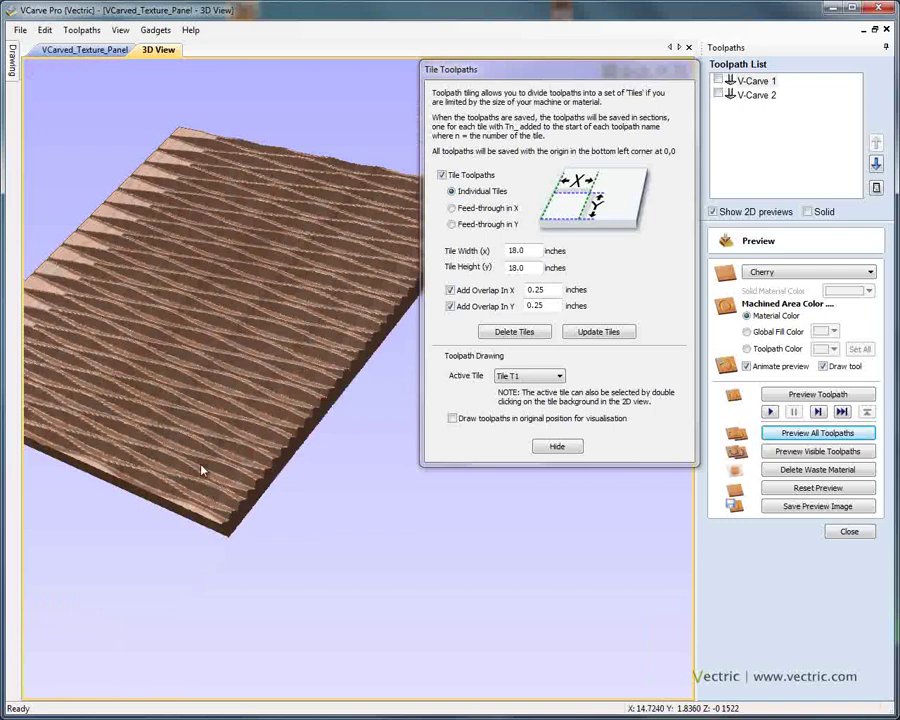
pyautogui.moveTo(201, 468); pyautogui.dragTo(225, 361)
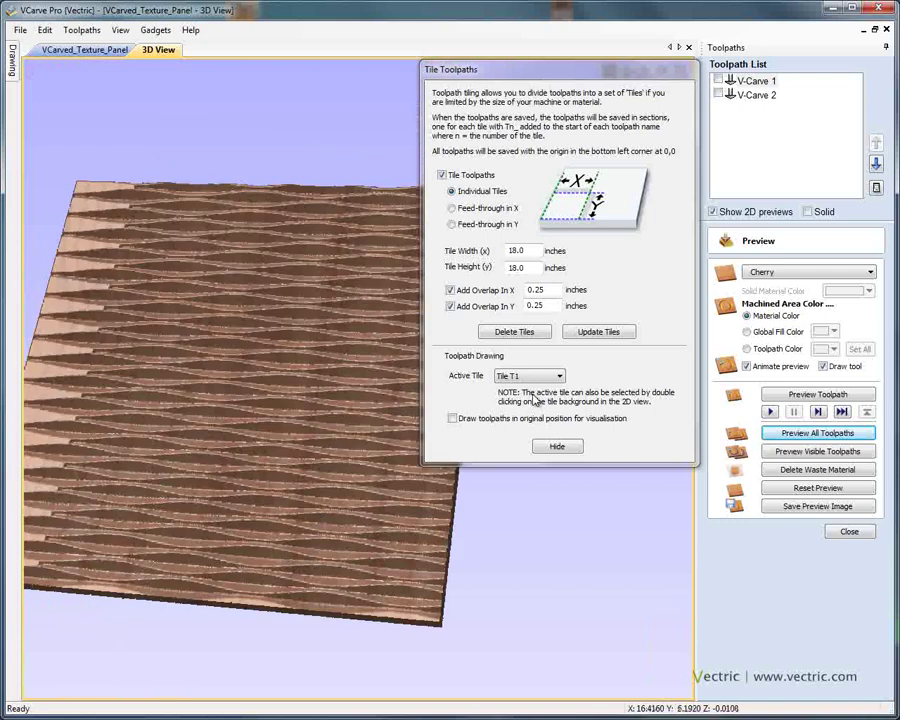
# Make tile T2 active, preview all its toolpaths and examine the carved edges that meet the neighbouring tiles.
pyautogui.click(533, 400)
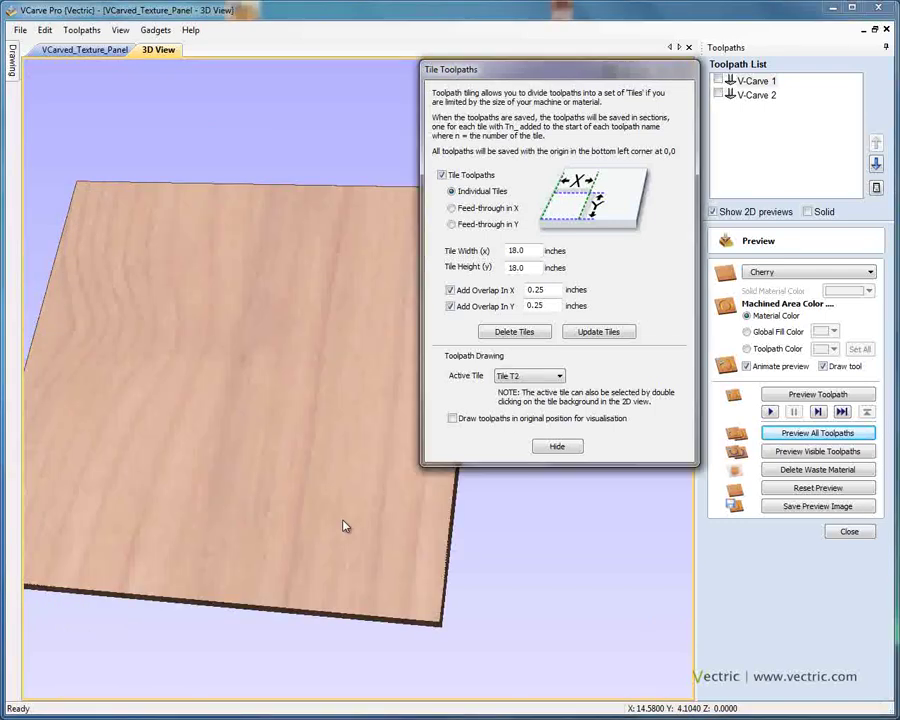
pyautogui.moveTo(345, 526); pyautogui.dragTo(325, 337)
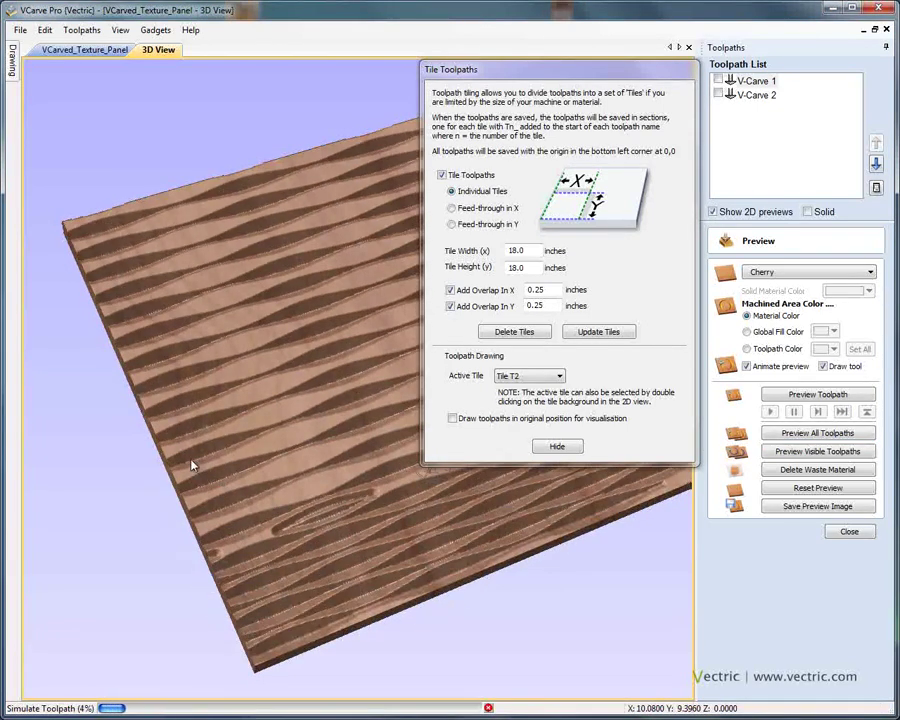
pyautogui.moveTo(192, 465); pyautogui.dragTo(242, 396)
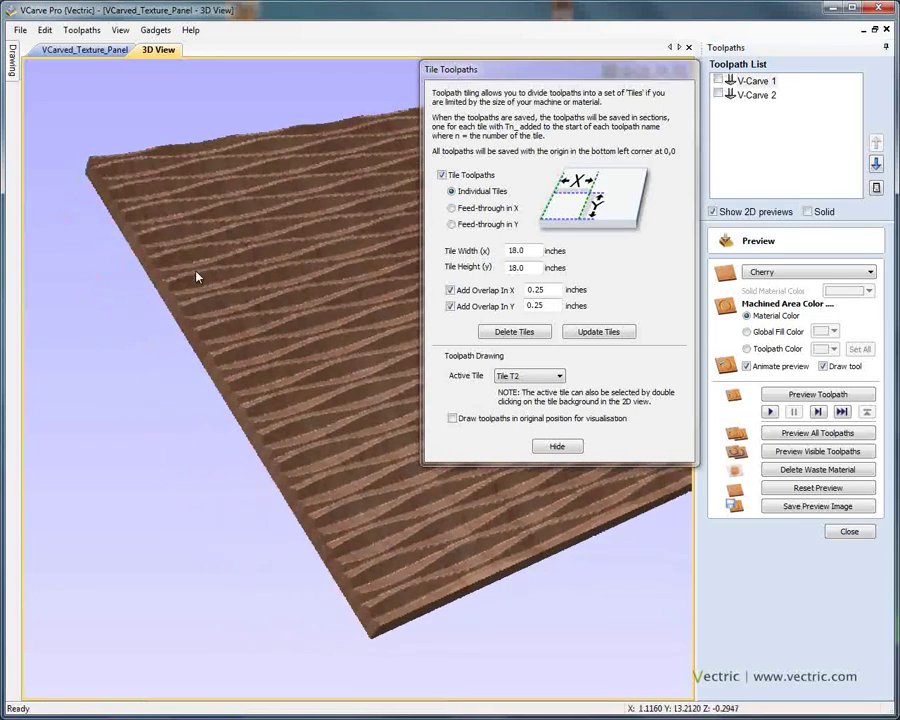
pyautogui.moveTo(195, 275); pyautogui.dragTo(259, 524)
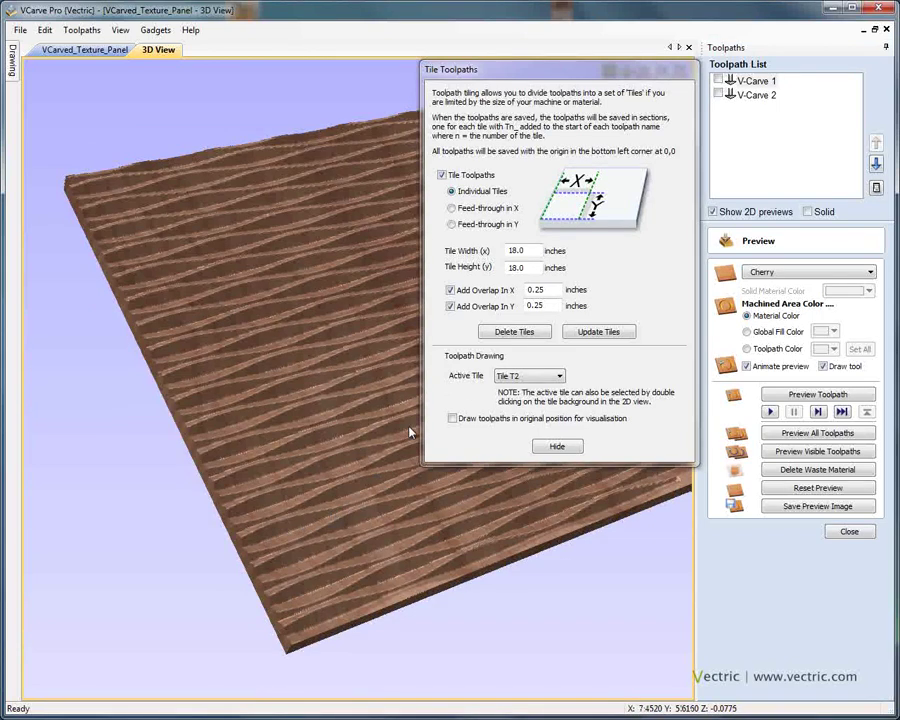
# Make tile T3 active and preview all its toolpaths.
pyautogui.click(530, 375)
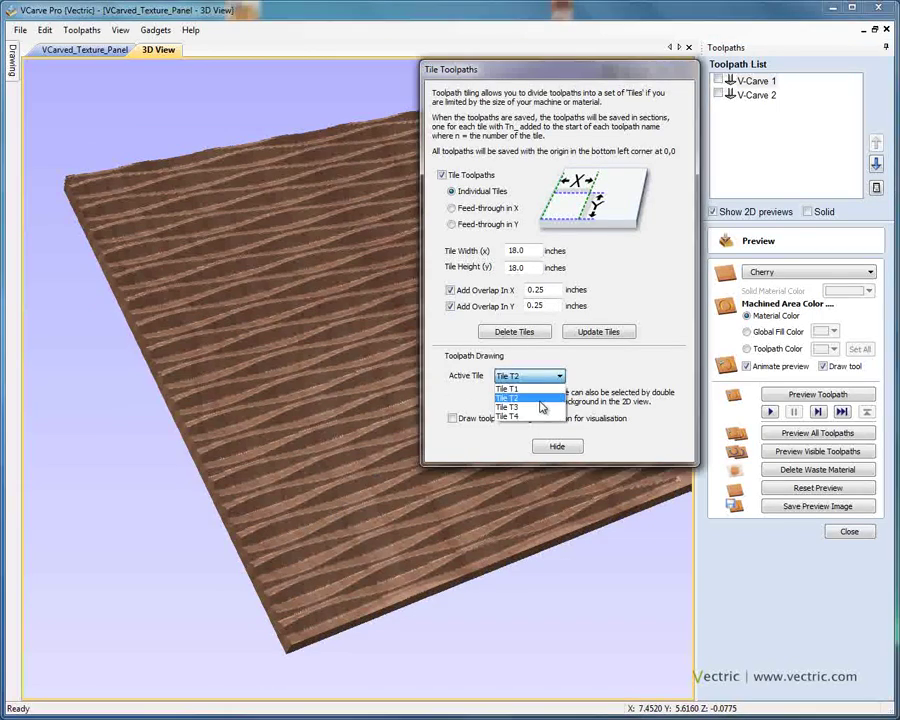
pyautogui.click(540, 404)
pyautogui.moveTo(327, 408); pyautogui.dragTo(300, 440)
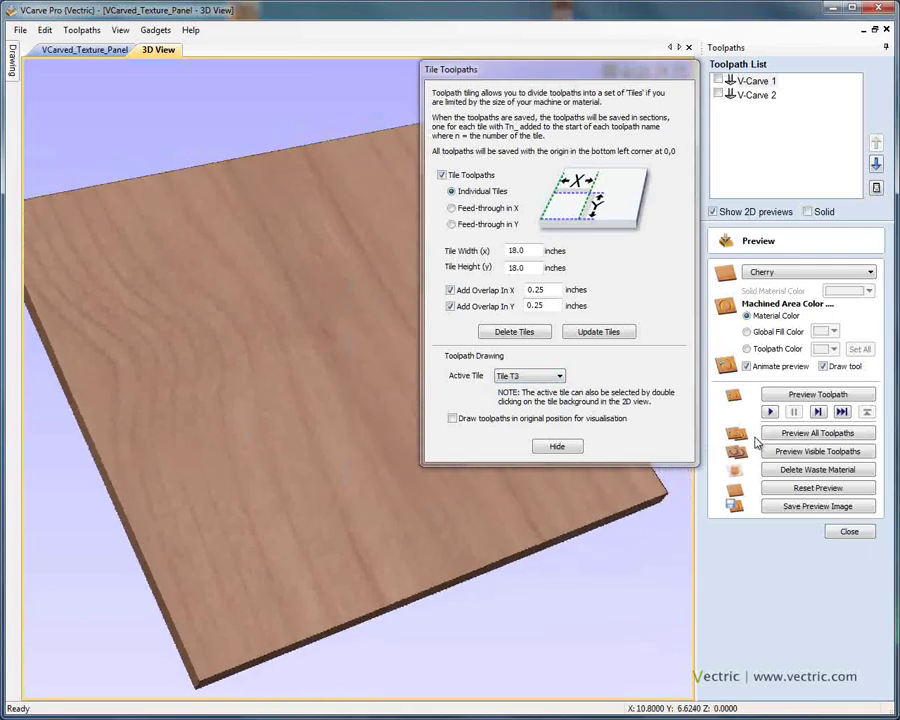
pyautogui.click(795, 433)
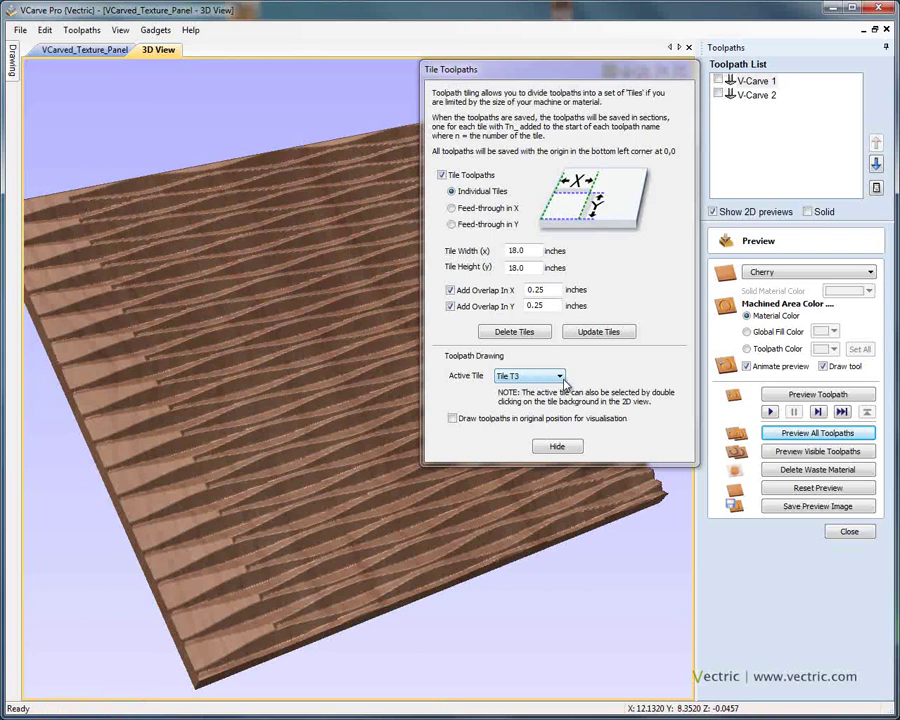
# Make tile T4 active, preview all its toolpaths and view the carved result.
pyautogui.scroll(-1, 565, 382)
pyautogui.moveTo(336, 444); pyautogui.dragTo(223, 396)
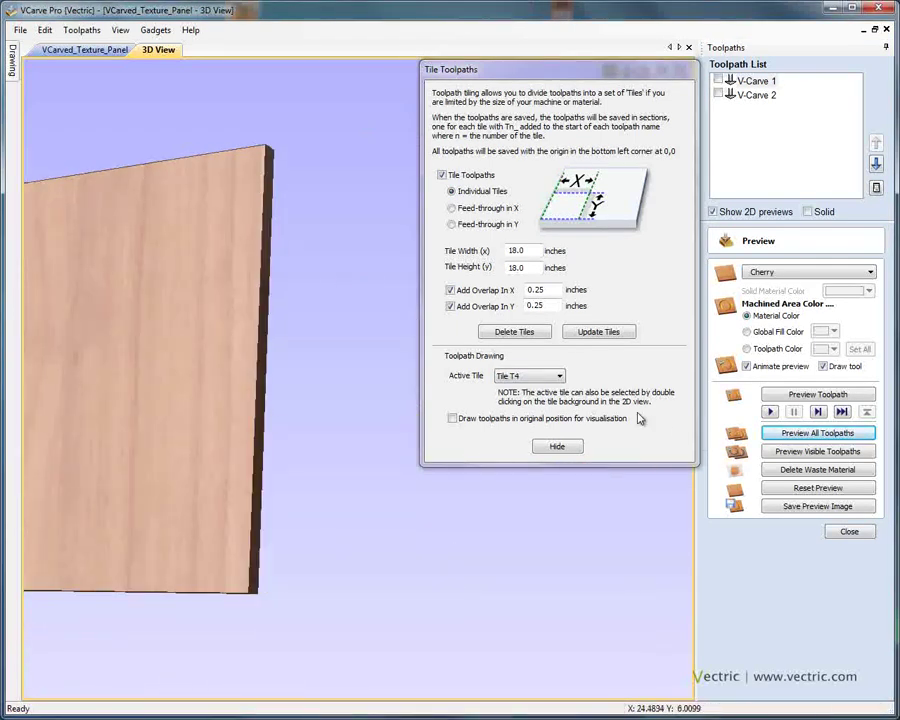
pyautogui.click(845, 436)
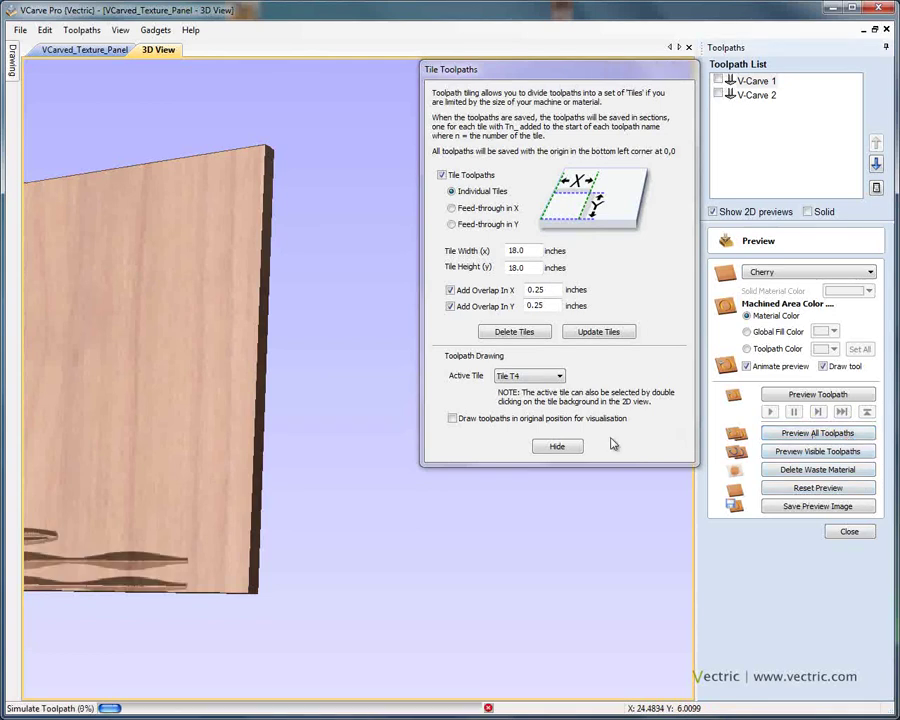
pyautogui.moveTo(262, 402); pyautogui.dragTo(191, 211)
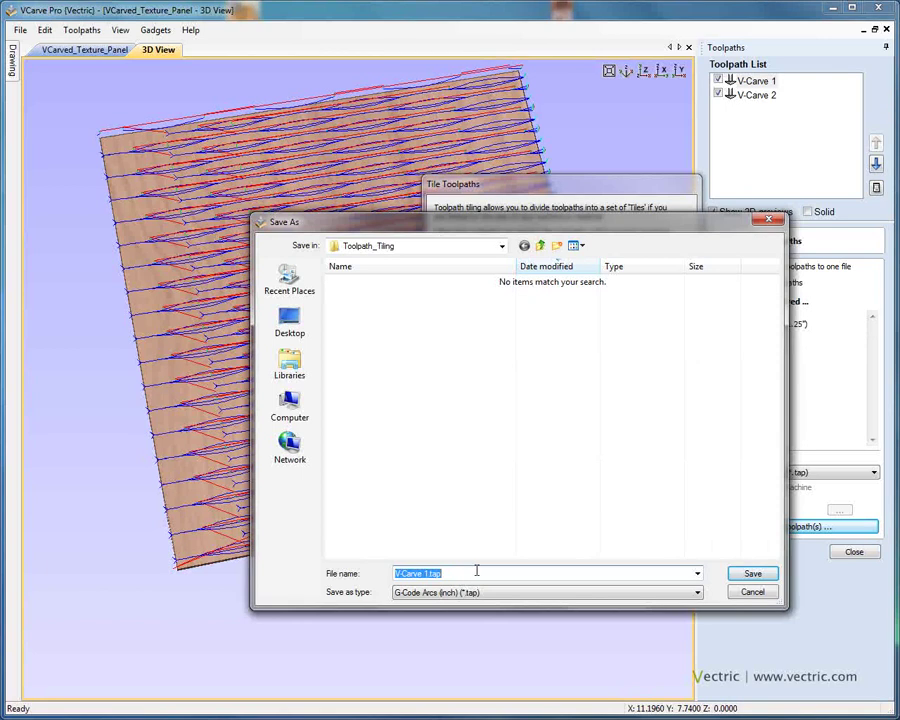
# Cancel saving the V-Carve 1 toolpath file and turn off drawing tile T4's toolpaths in their original position.
pyautogui.click(754, 592)
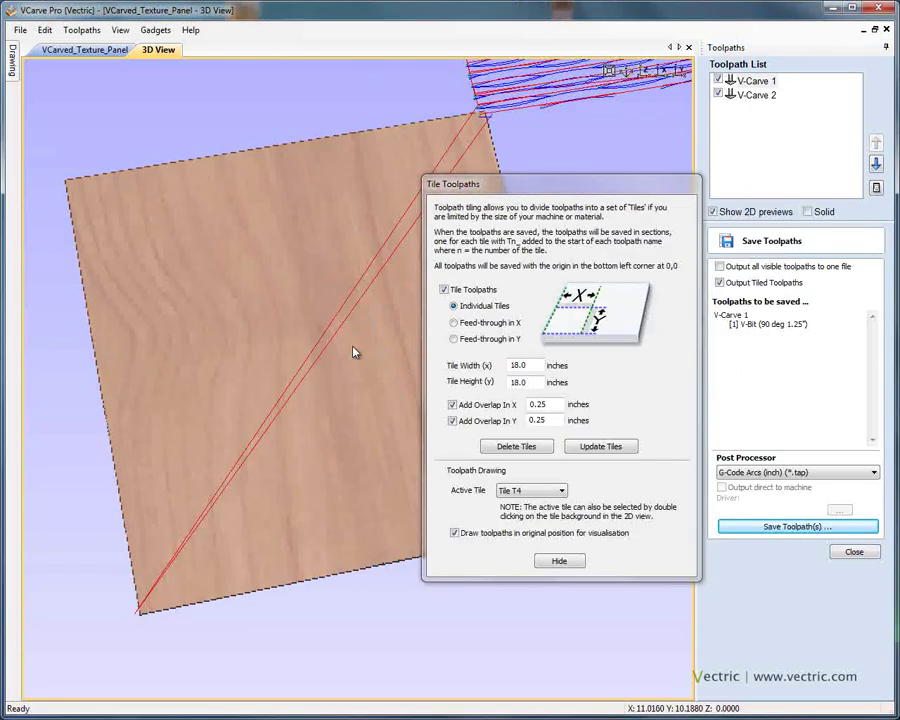
pyautogui.scroll(-2, 355, 352)
pyautogui.moveTo(322, 358); pyautogui.dragTo(174, 451, button='middle')
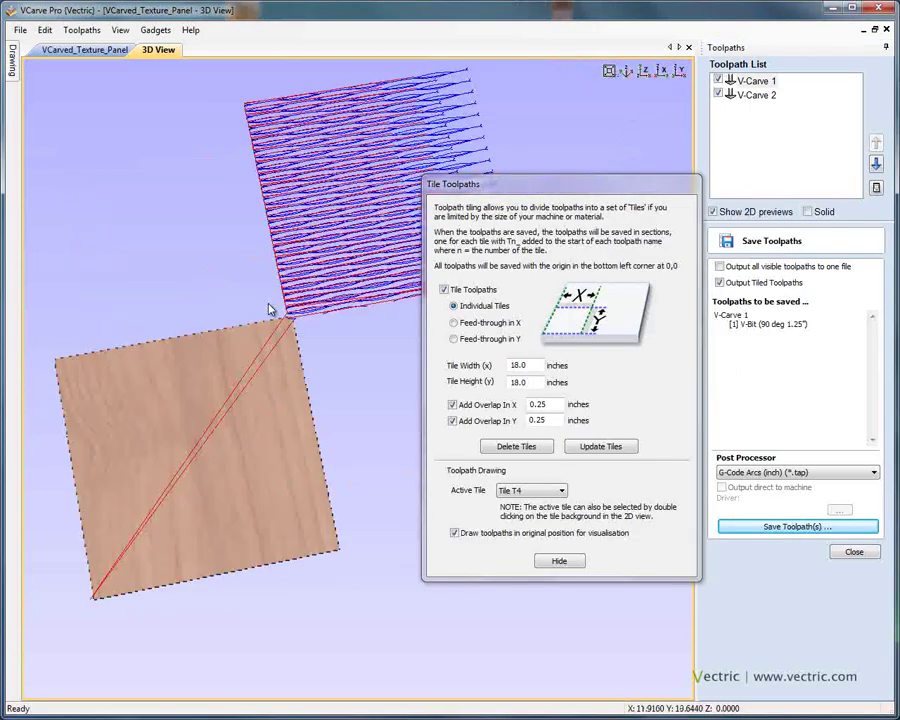
pyautogui.press('space')
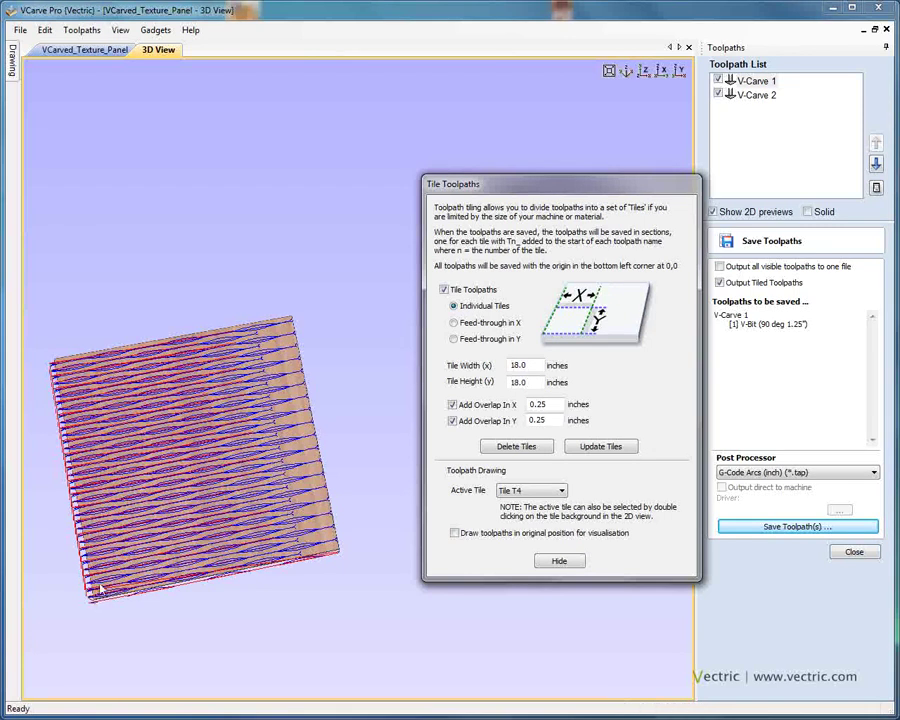
pyautogui.moveTo(167, 544); pyautogui.dragTo(197, 527, button='middle')
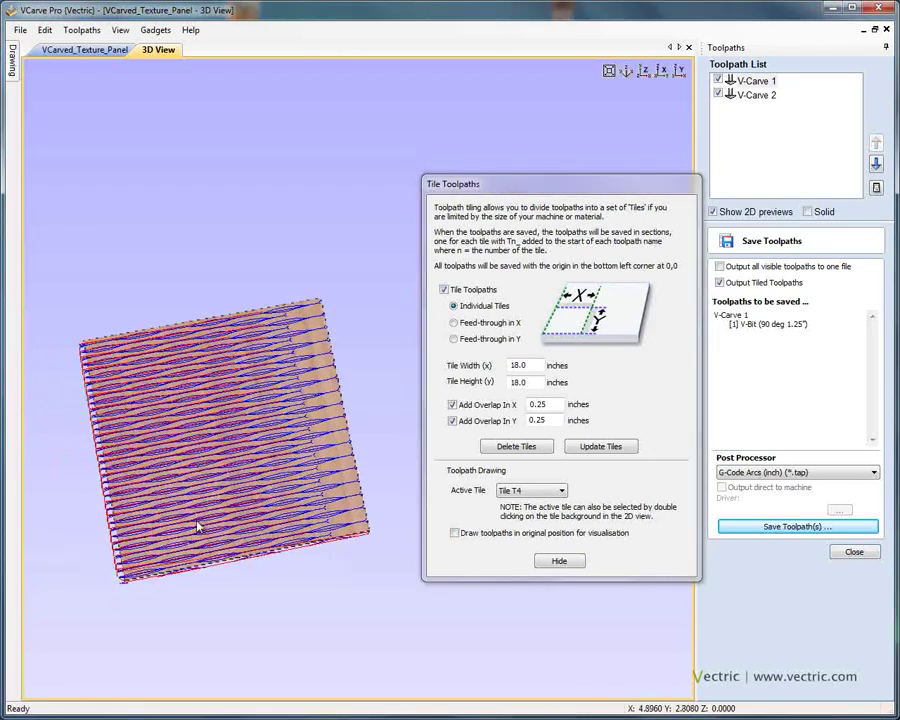